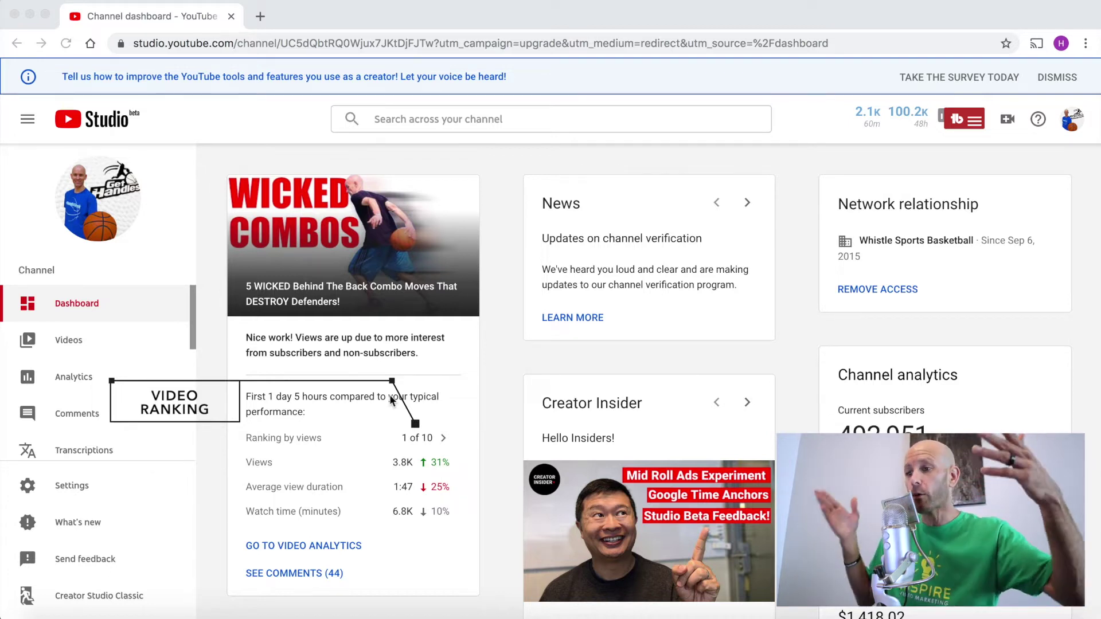
Step: From the recent videos ranking, open the #1 video's analytics and examine its impressions click-through rate graph under Reach
click(443, 441)
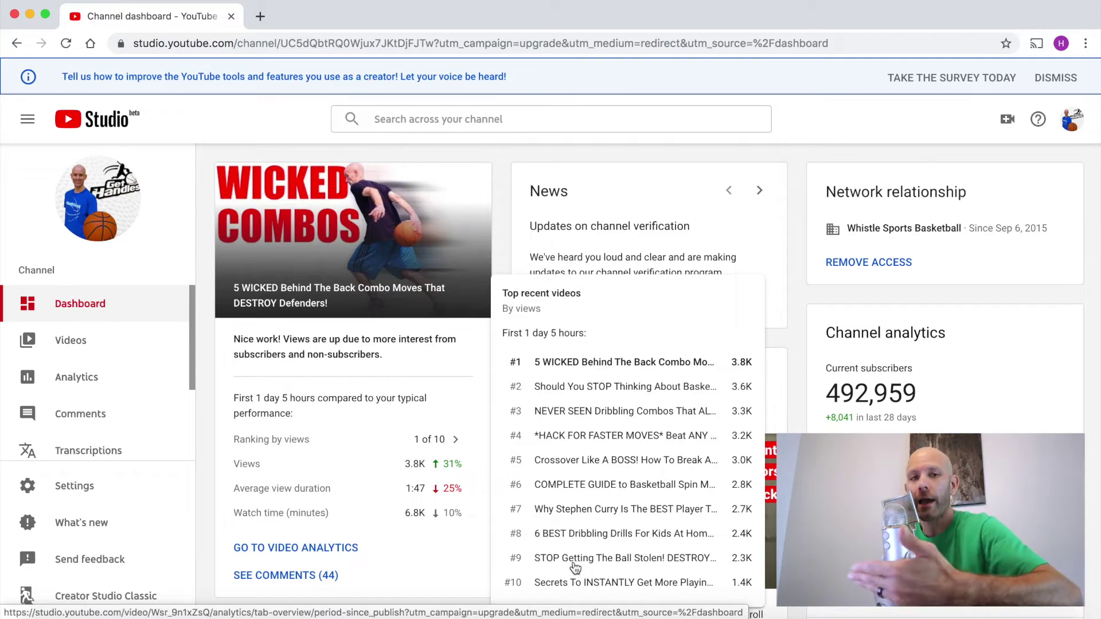
click(572, 366)
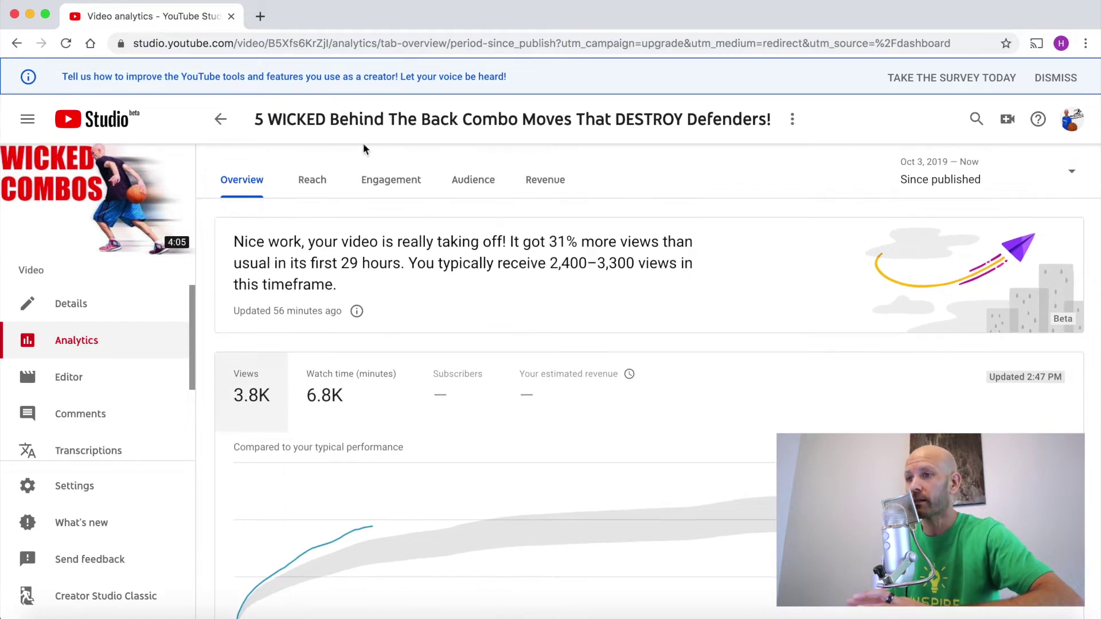
click(314, 181)
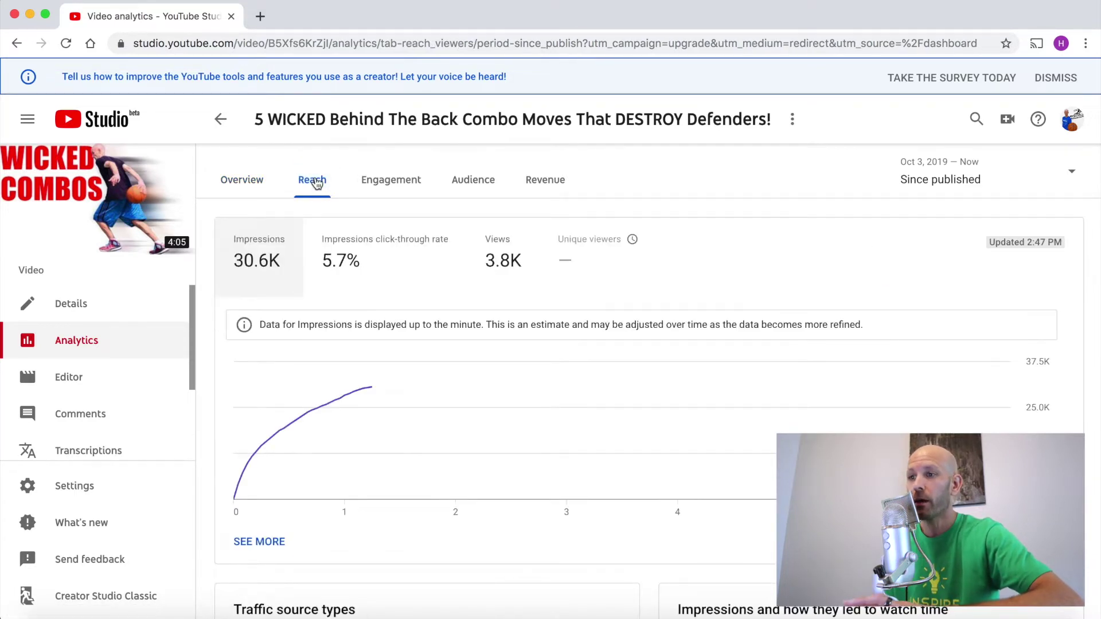
mouse_move(351, 249)
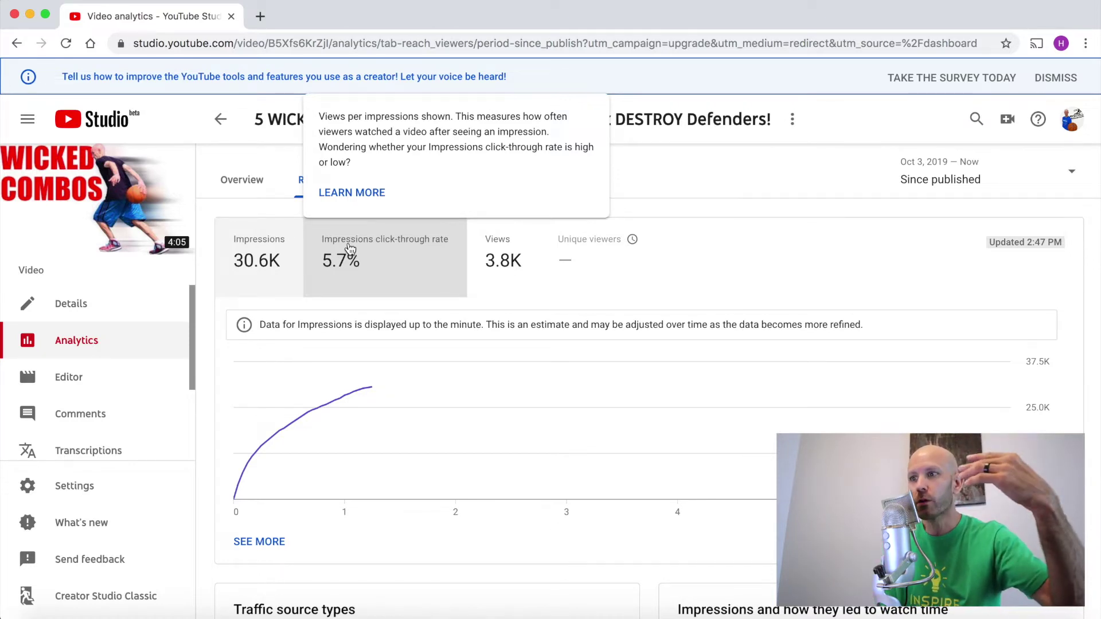
click(442, 272)
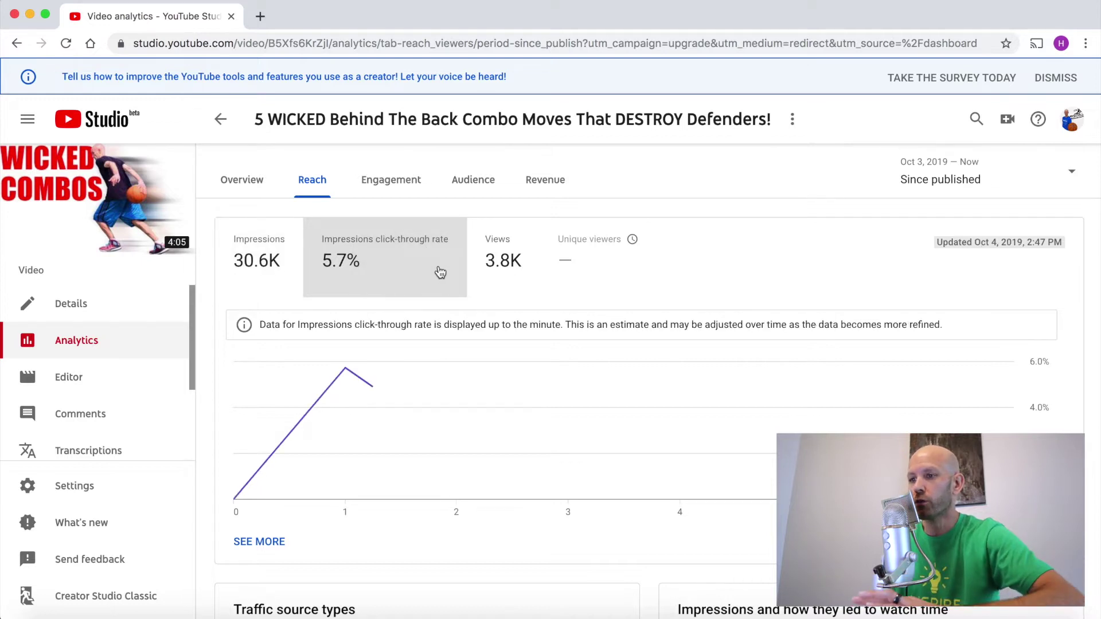
mouse_move(347, 368)
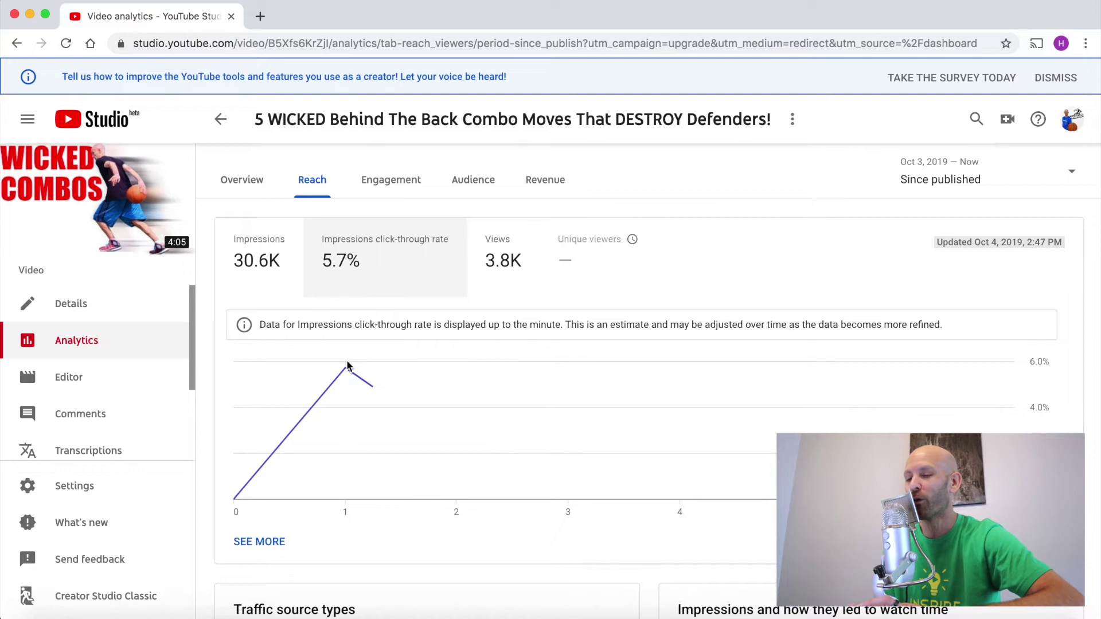
mouse_move(380, 402)
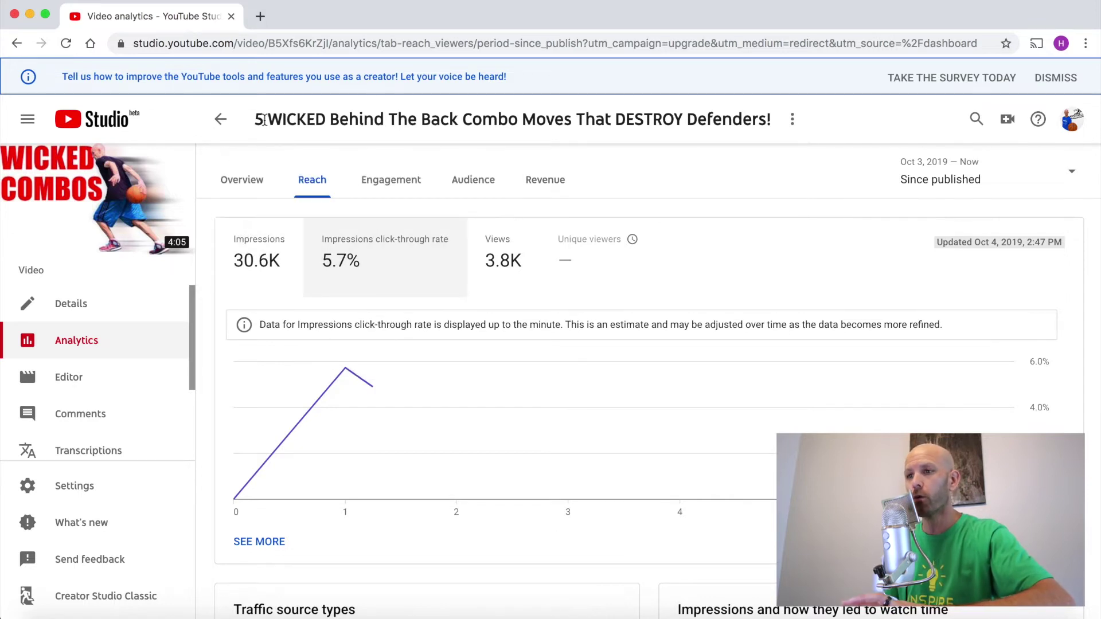
Step: Leave the video's analytics and examine the channel-wide Reach analytics, checking the impressions click-through rate for the last 28 days
click(225, 122)
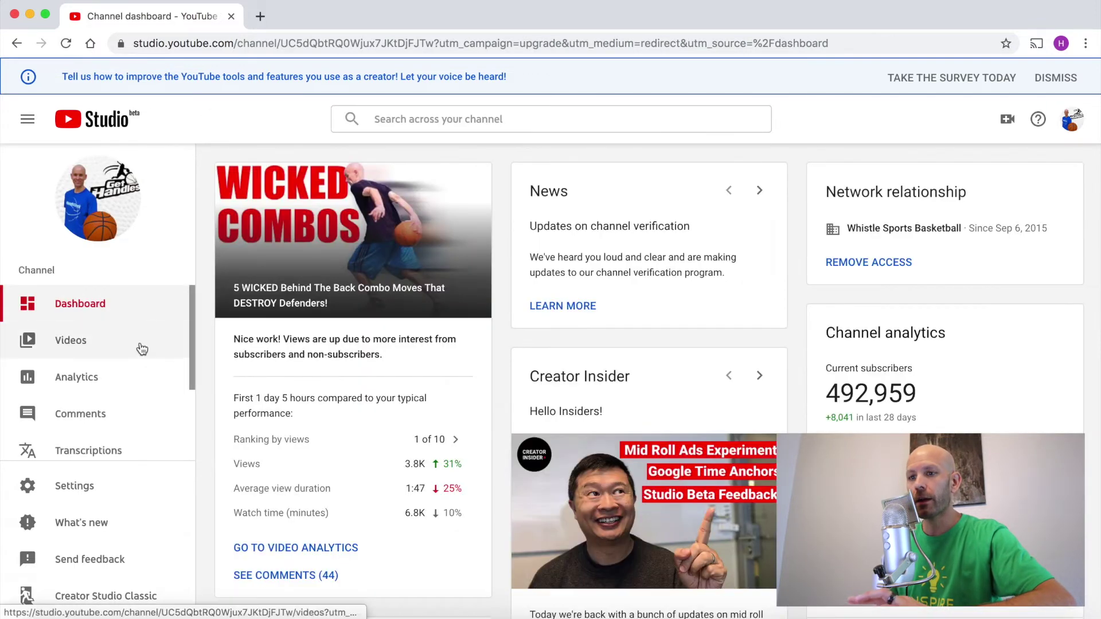
click(108, 388)
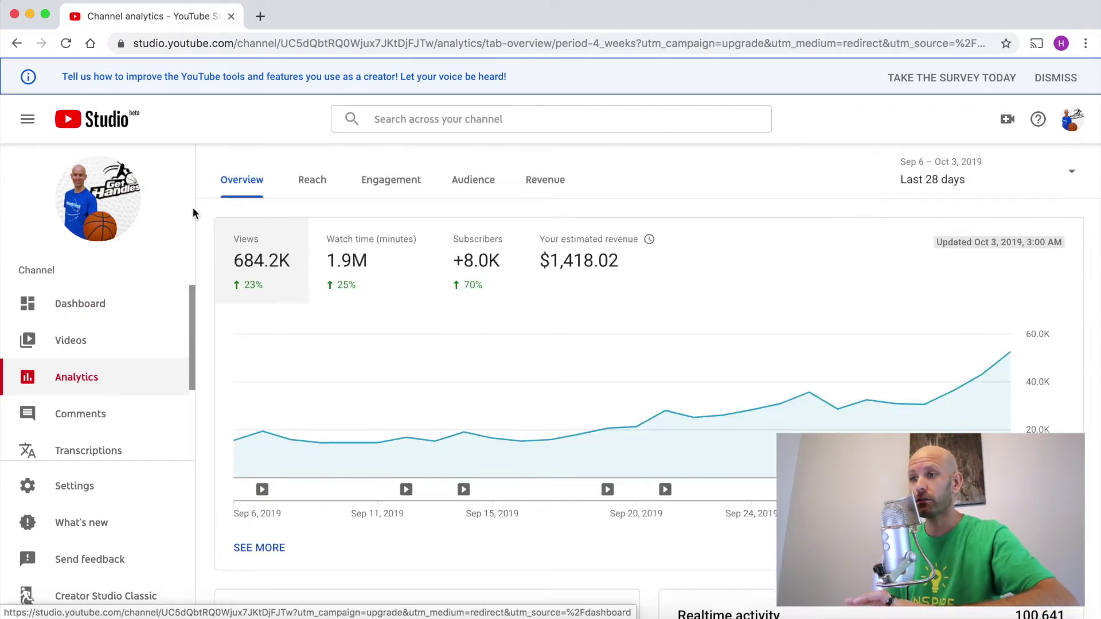
click(304, 183)
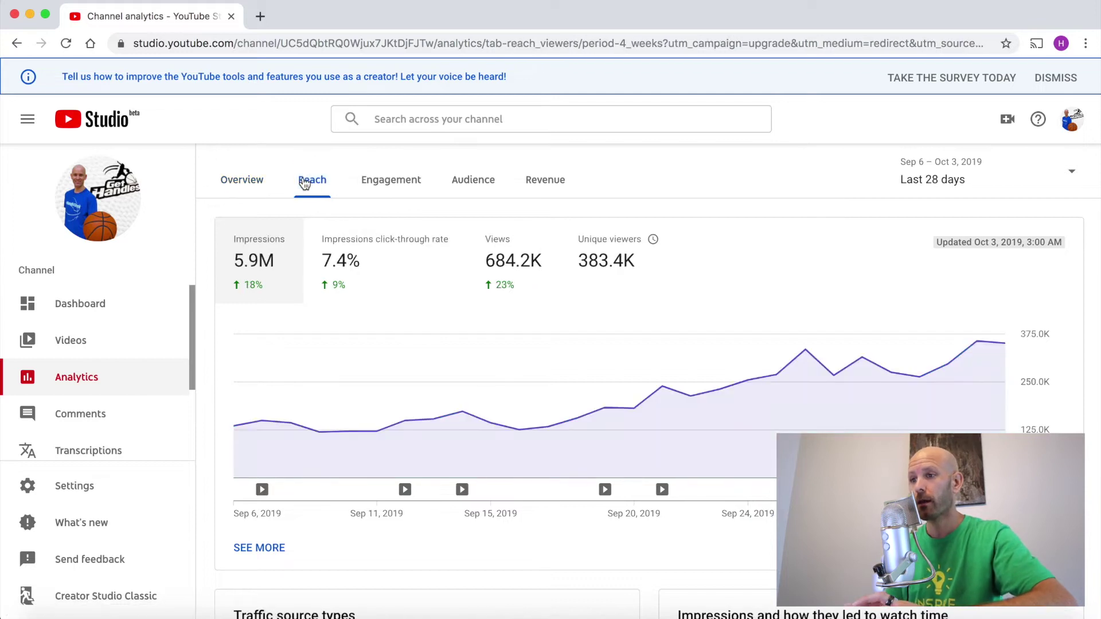
mouse_move(356, 278)
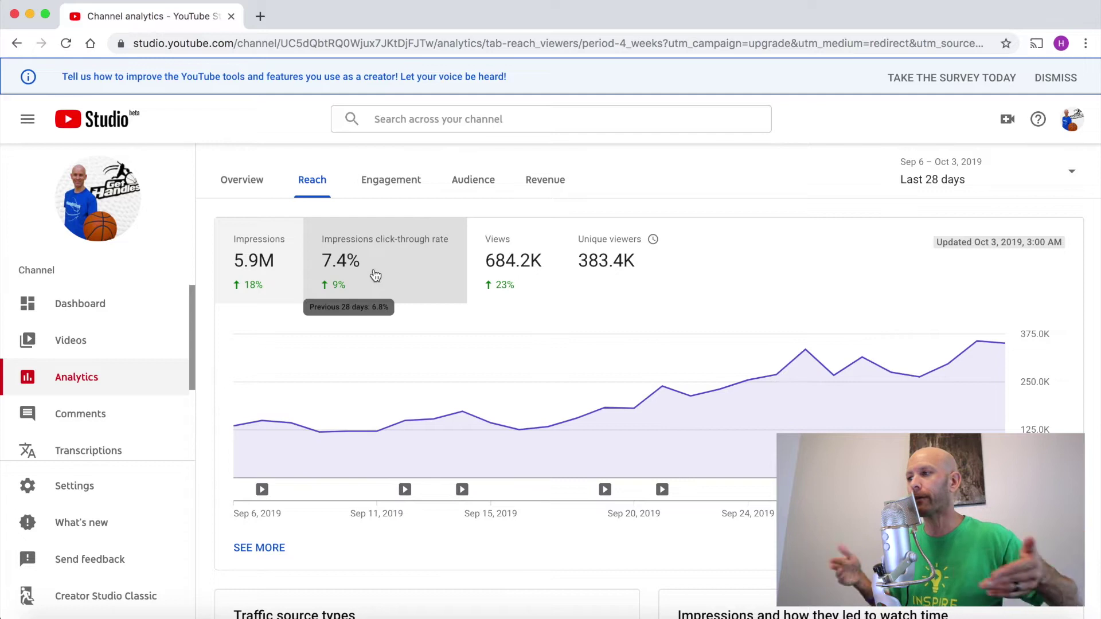
drag(959, 179, 809, 168)
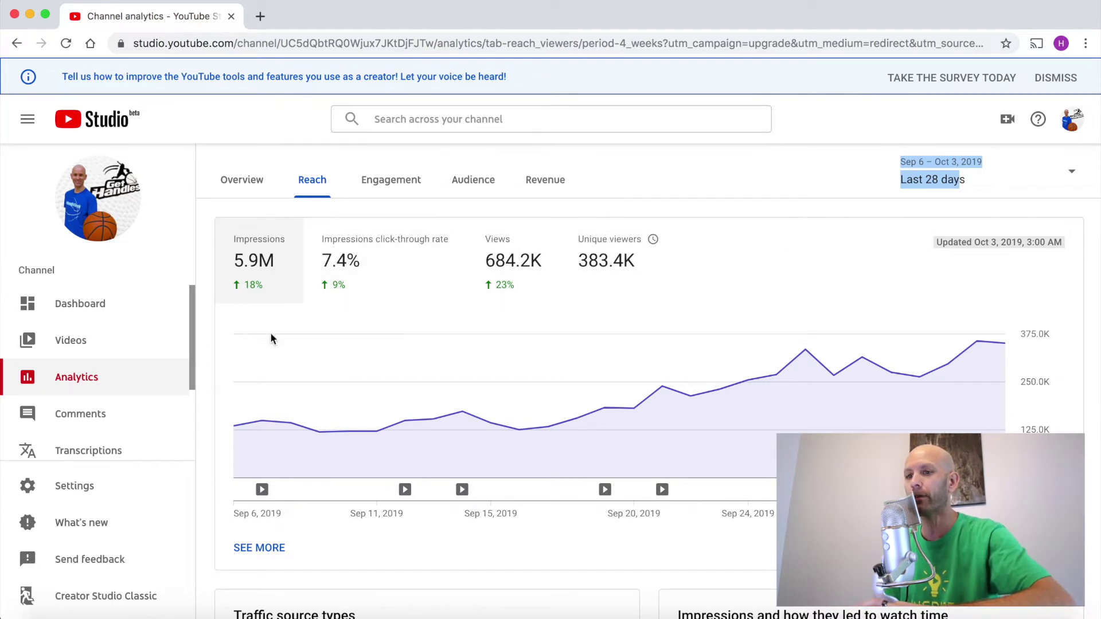
Step: Reopen the #1 ranked recent video's analytics from the dashboard and review its overview performance and Reach data
click(76, 304)
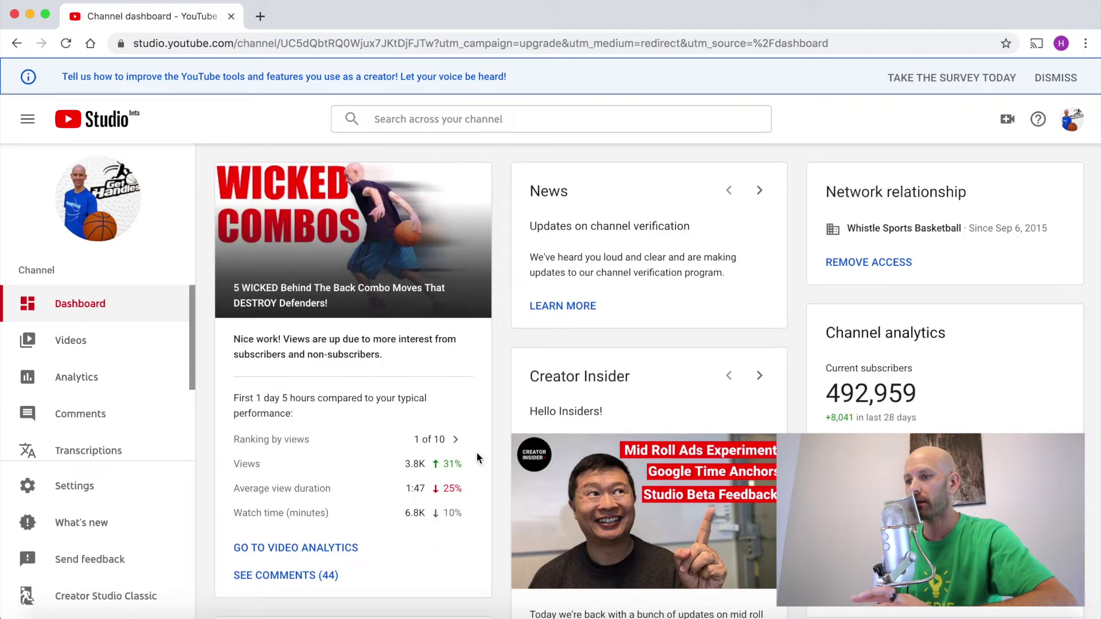
mouse_move(451, 445)
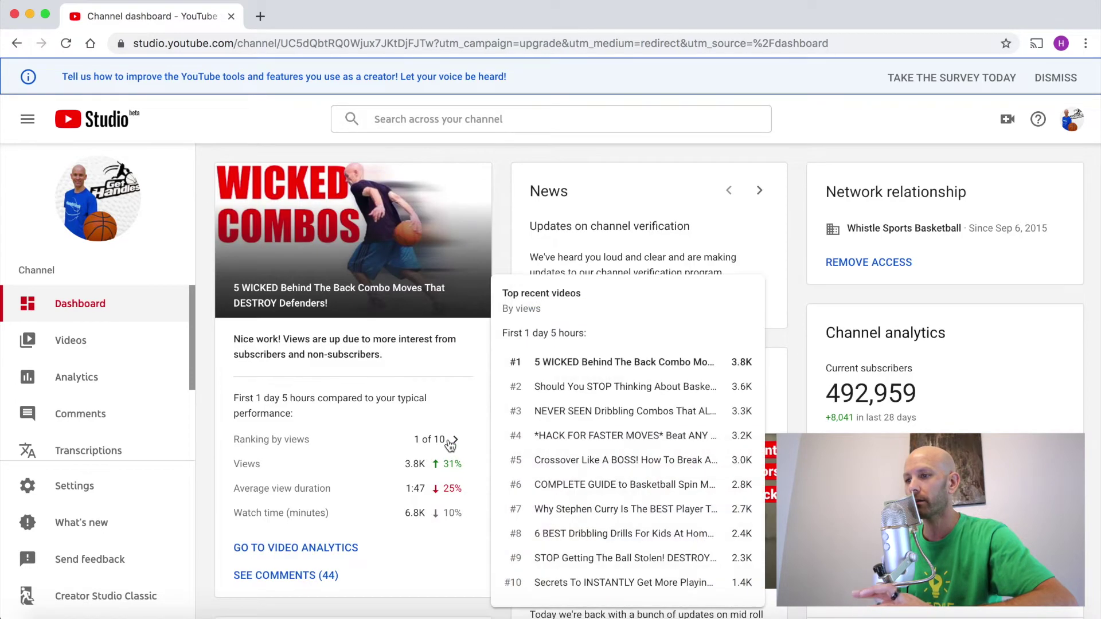
click(564, 362)
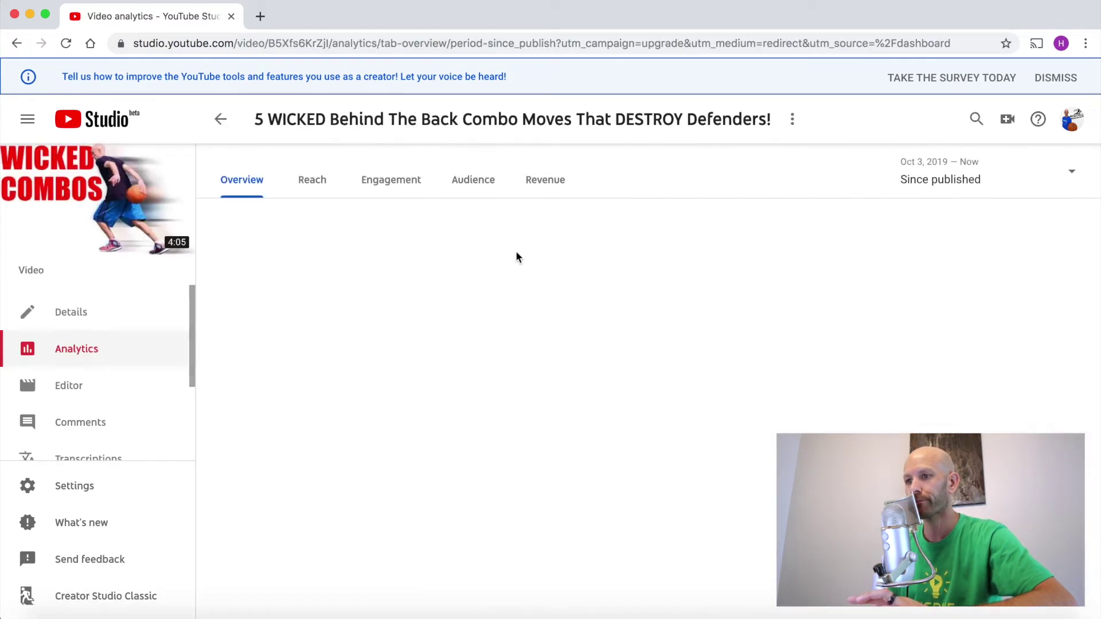
scroll(496, 384, down, 5)
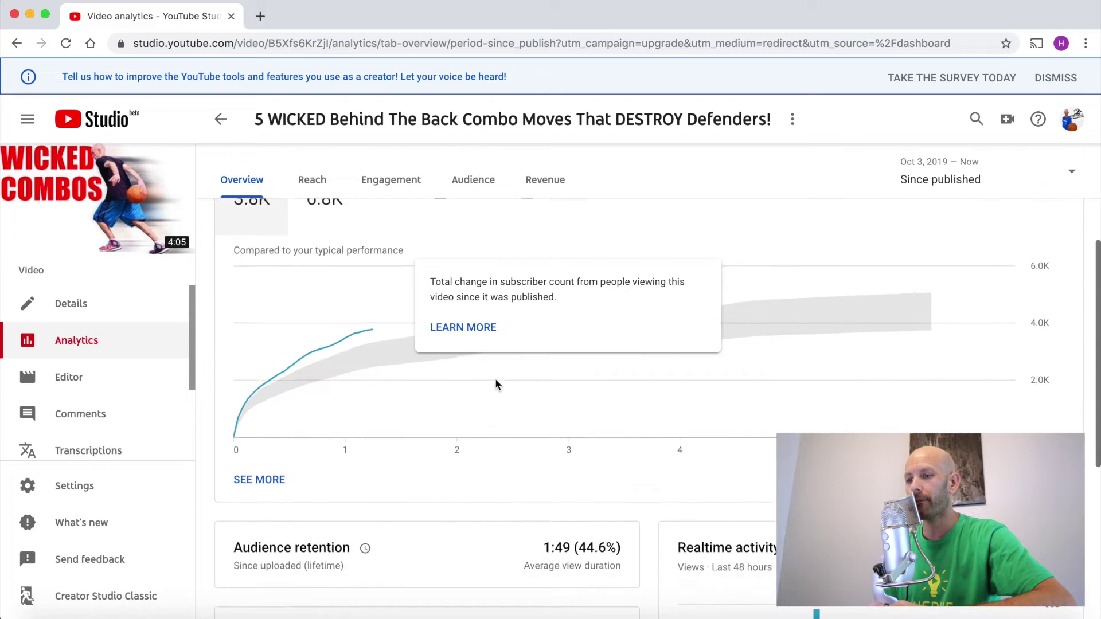
click(321, 189)
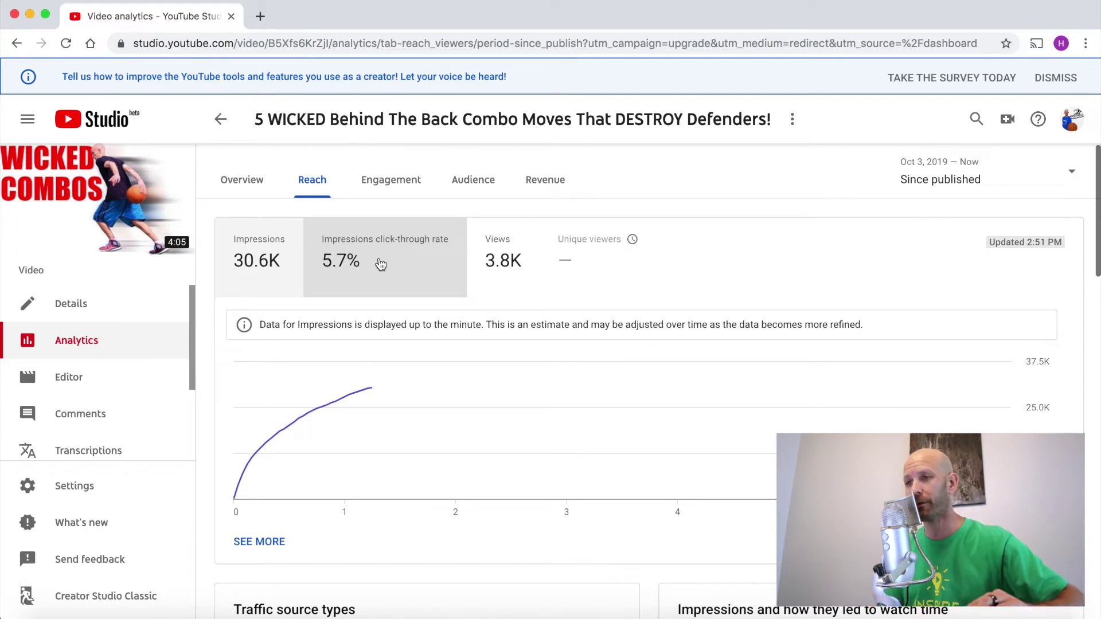
Step: Leave the video, look at the channel's public comments page, and return to the channel dashboard
click(220, 121)
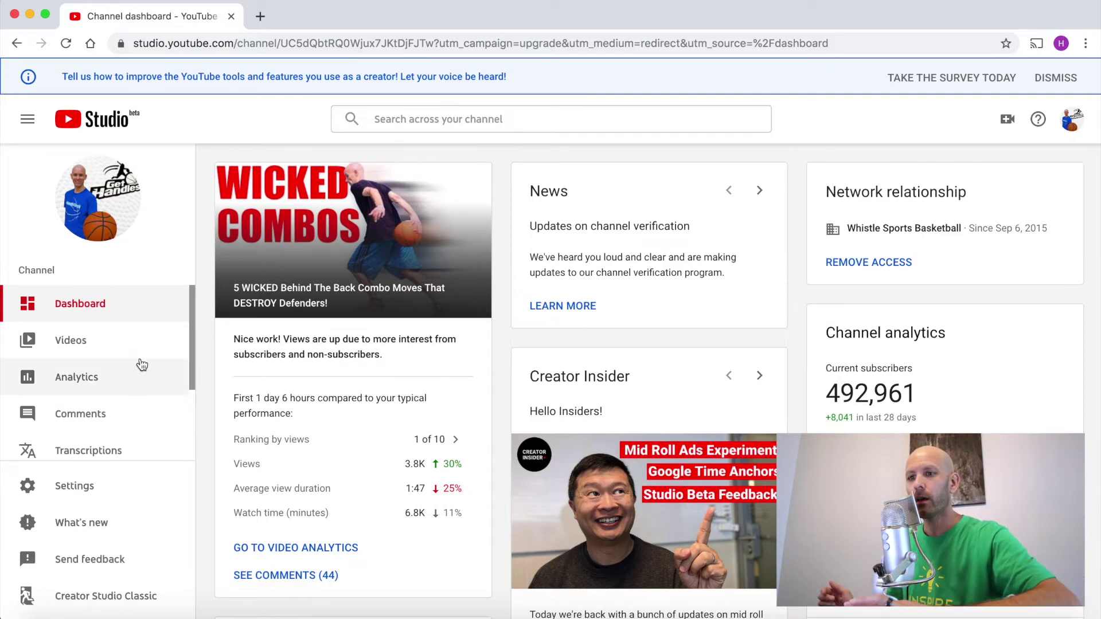
click(101, 417)
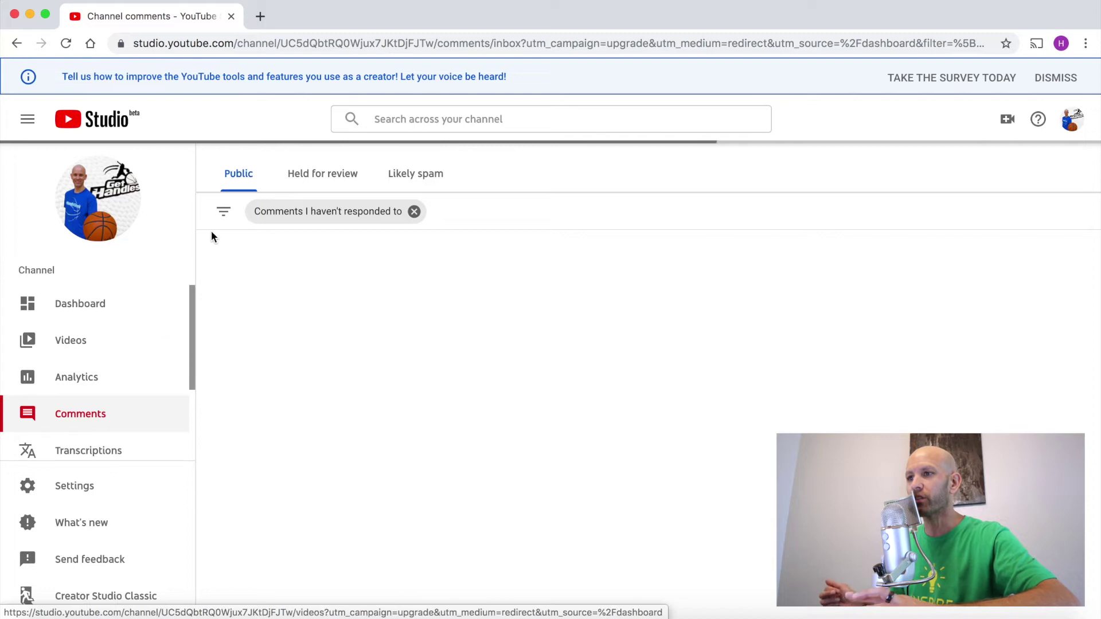
click(102, 304)
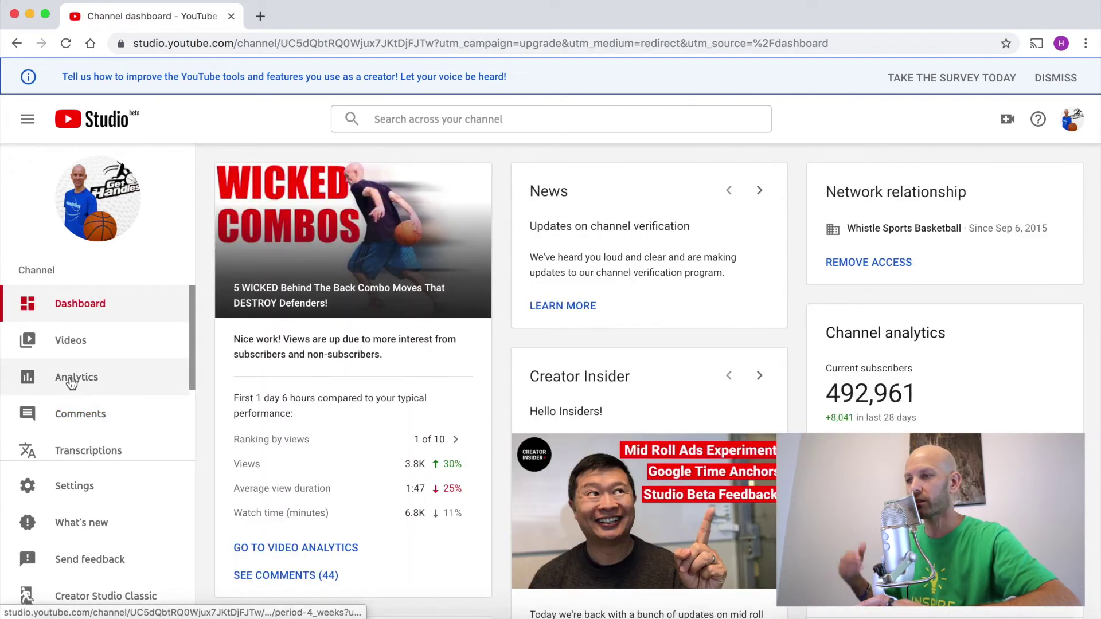
Step: Search the channel for "best drills", view the details of the 6 BEST Dribbling Drills For Kids At Home video, and return to the dashboard
click(439, 119)
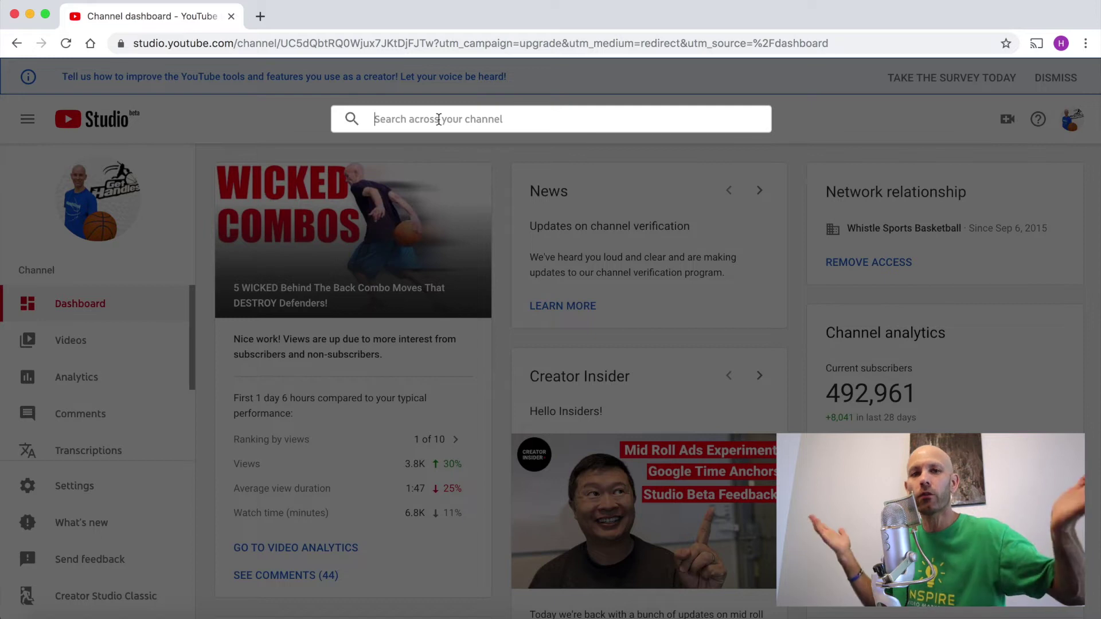
text(best )
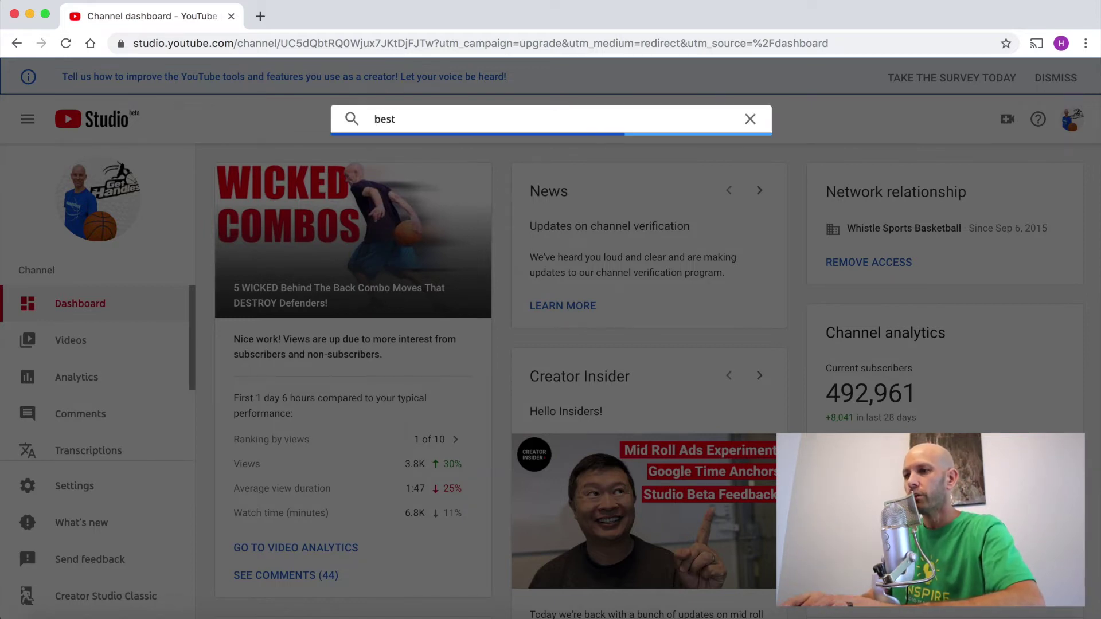
text(drills)
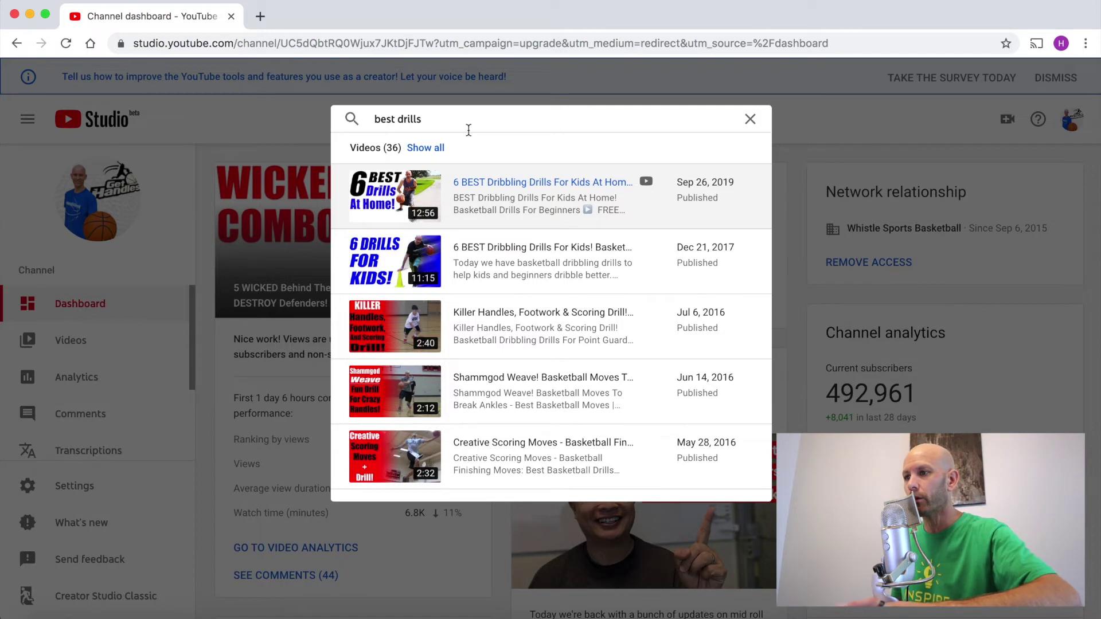
click(491, 183)
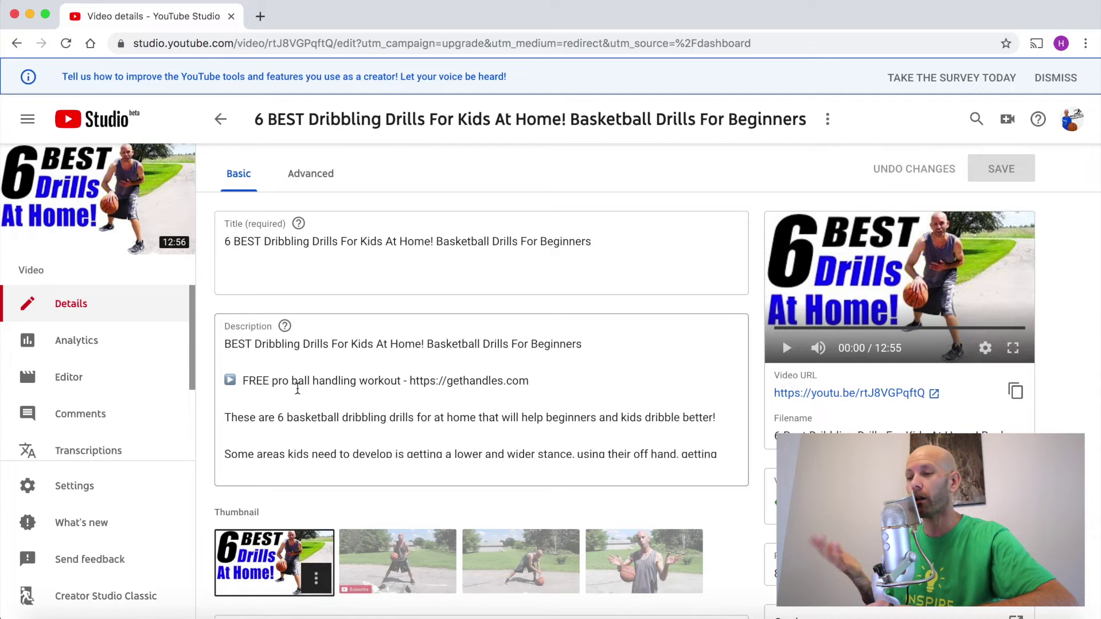
click(221, 119)
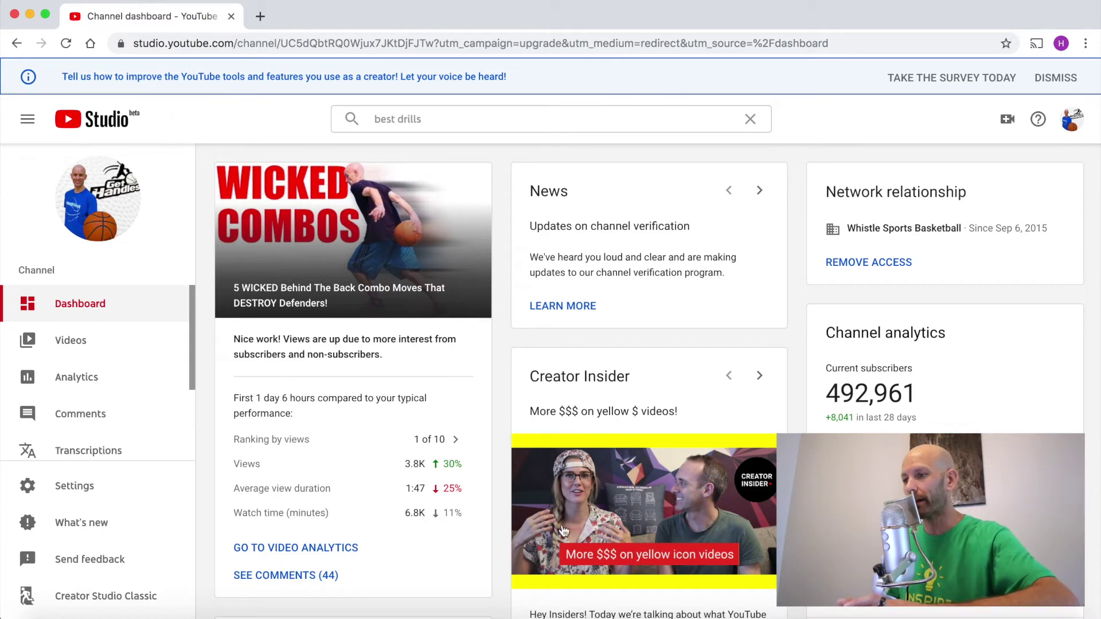
Step: Open the Creator Insider video "More $$$ on yellow $ videos!" from the dashboard, pause it, and close it
scroll(594, 504, down, 2)
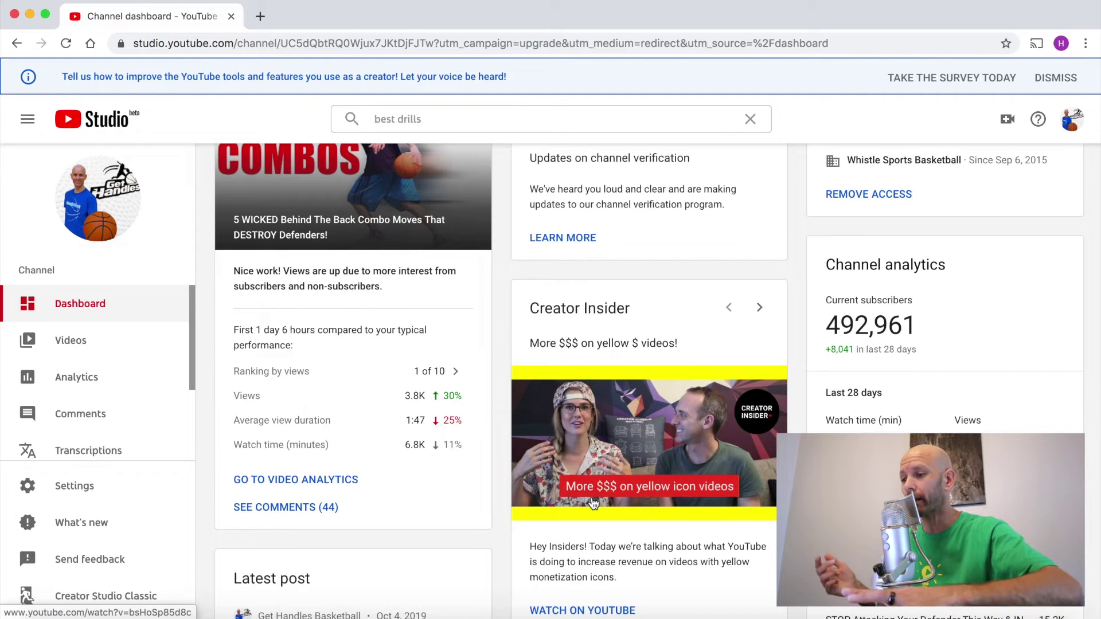
click(593, 504)
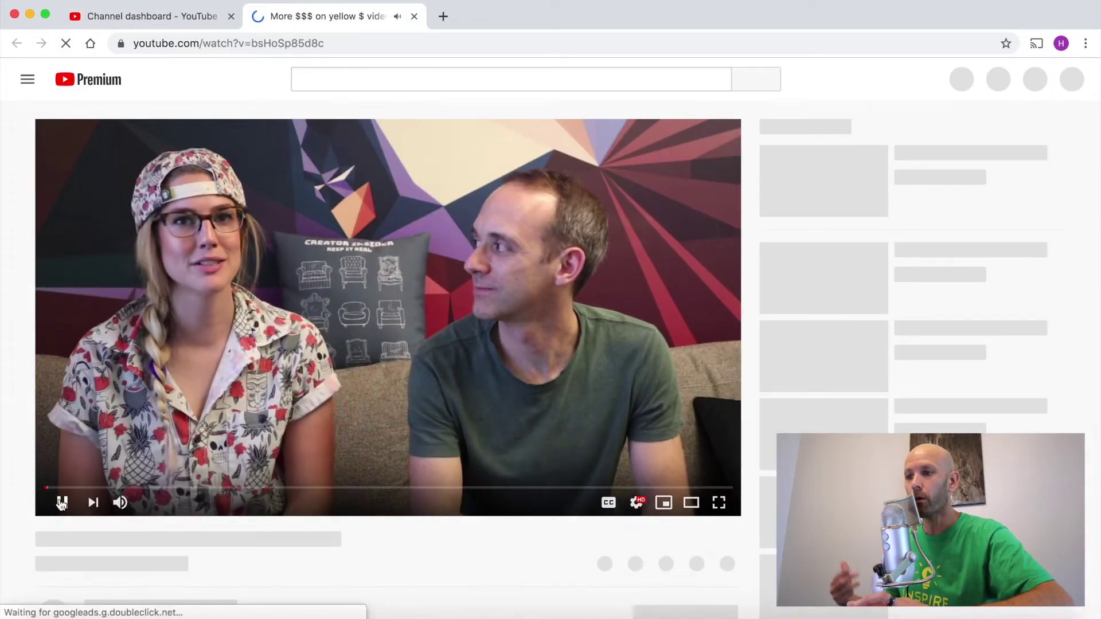
click(61, 502)
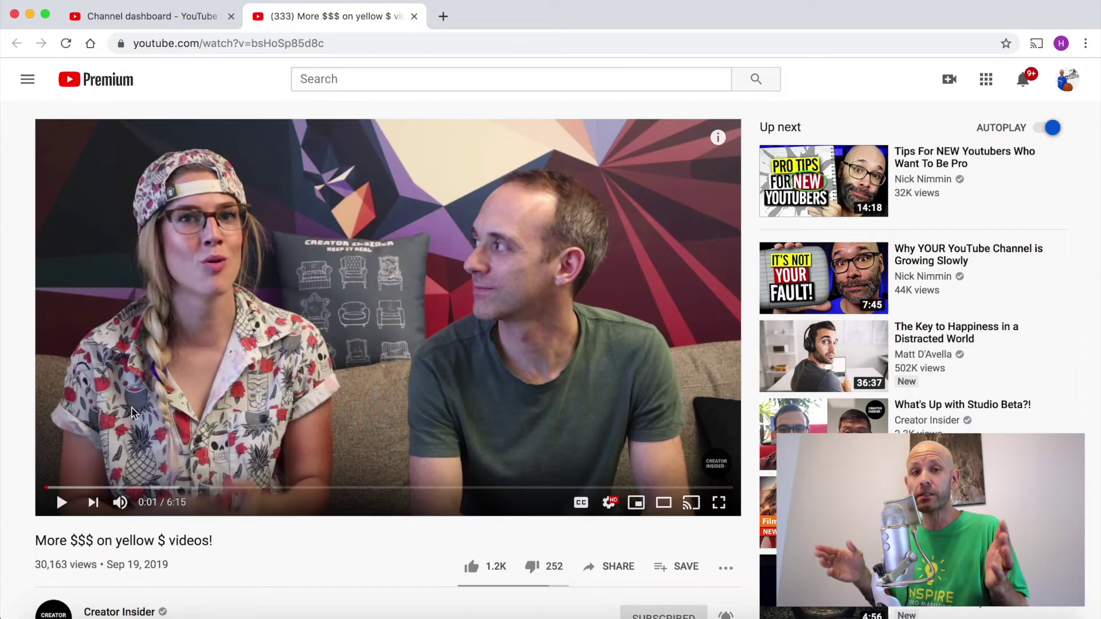
key(super+w)
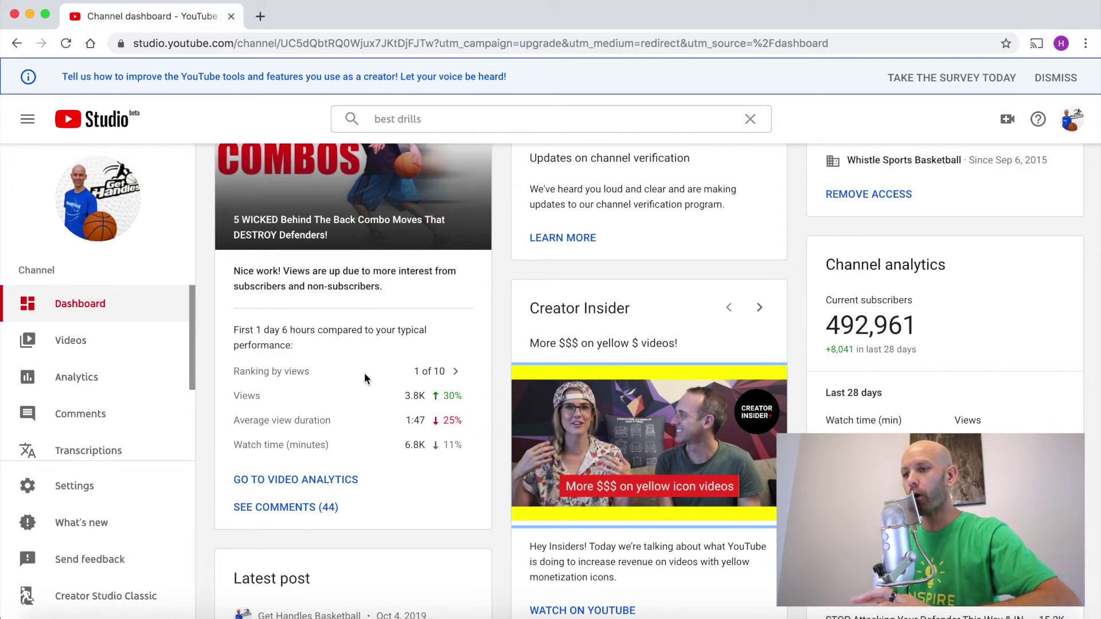
Step: Review the channel analytics for the last 28 days across Overview, Reach, Engagement and Audience, and return to Overview
click(91, 370)
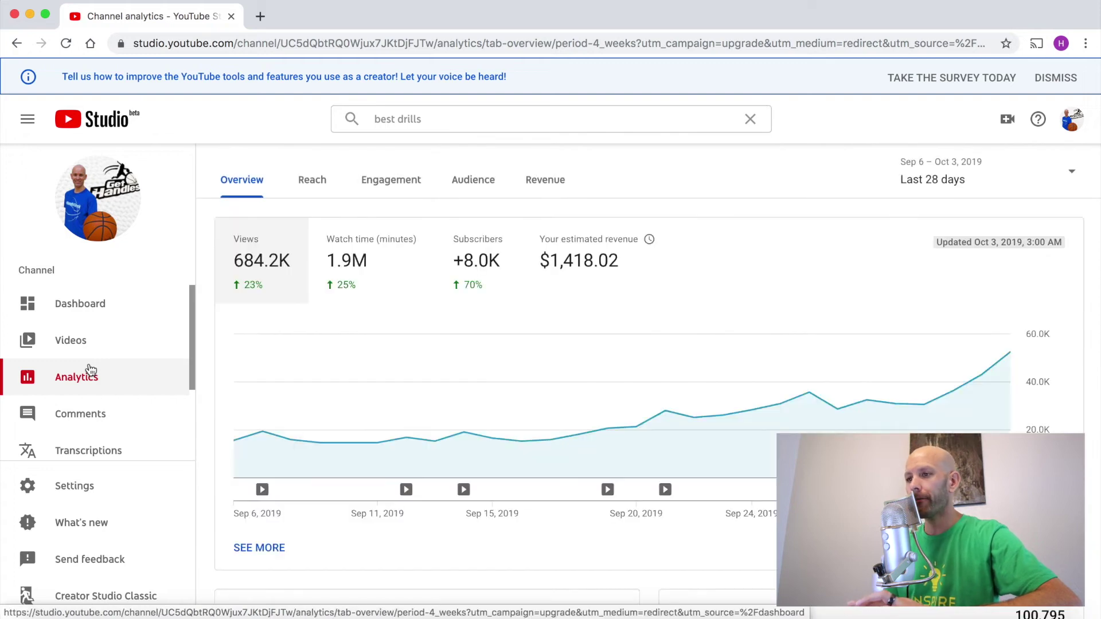
mouse_move(889, 392)
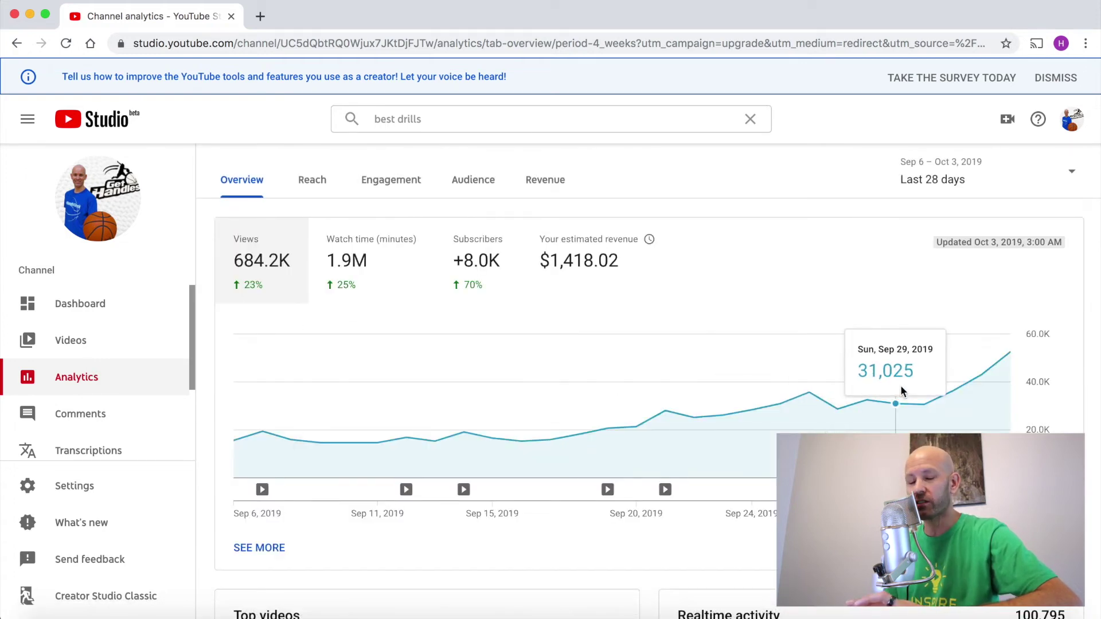
click(311, 179)
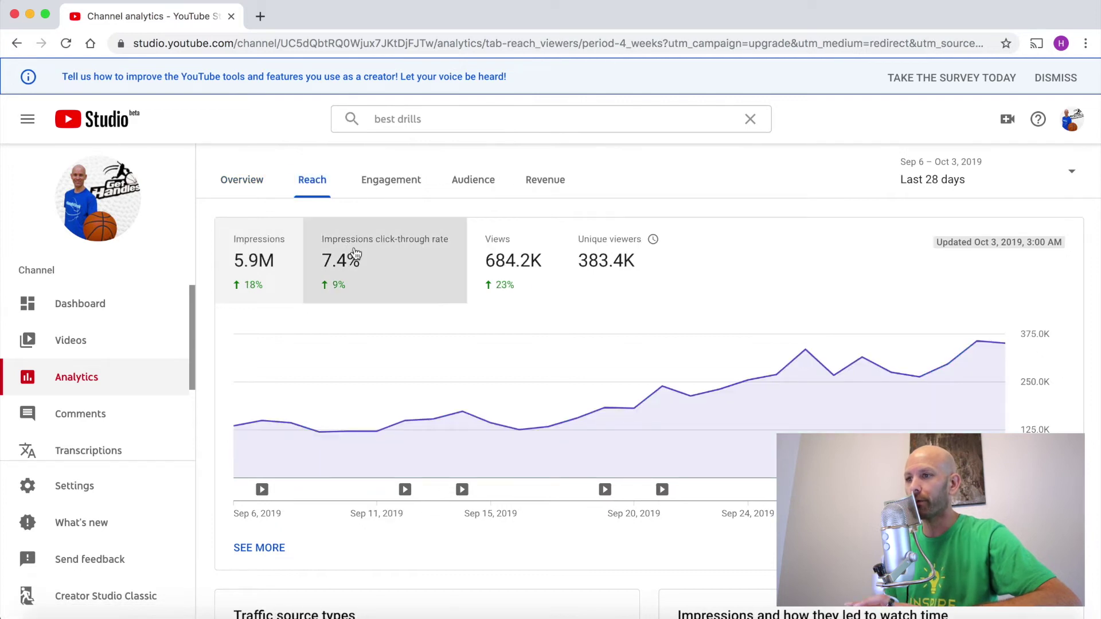
click(372, 177)
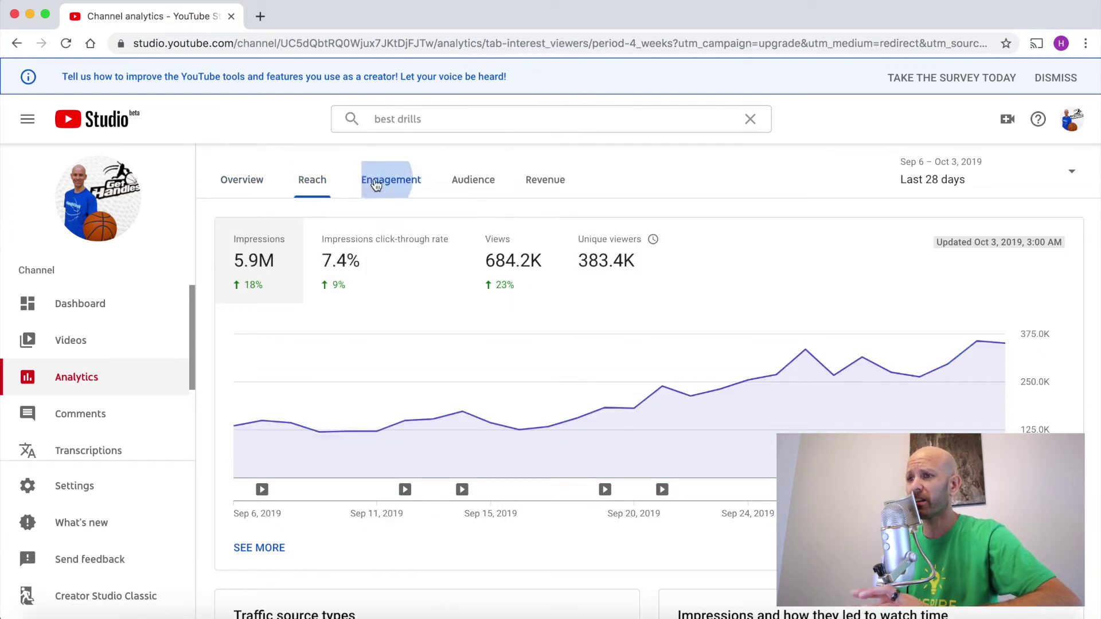
click(473, 184)
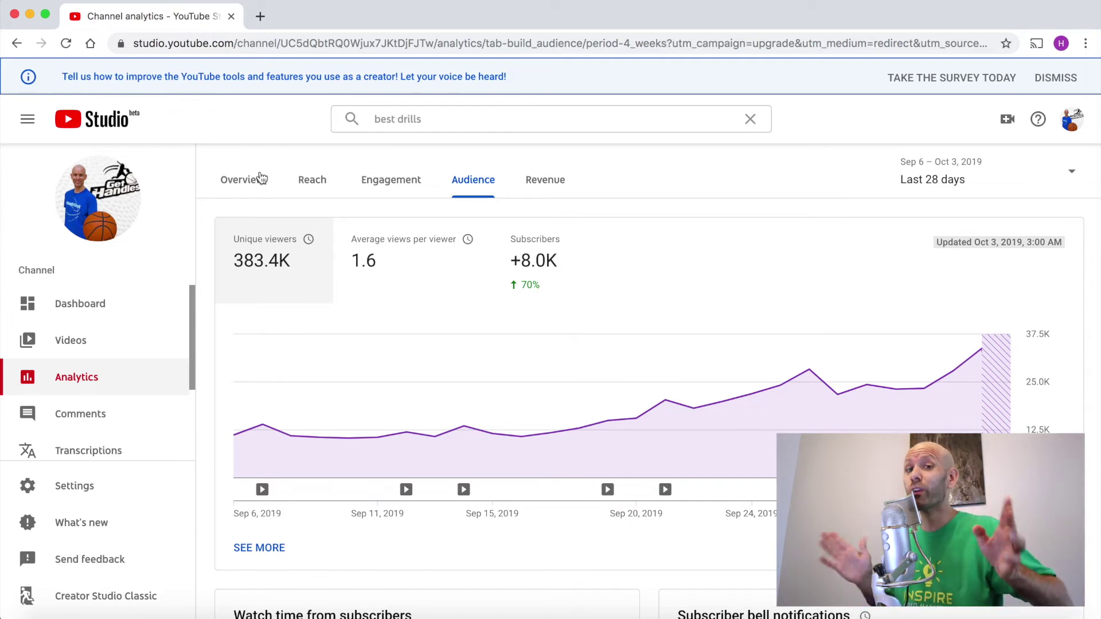
click(237, 191)
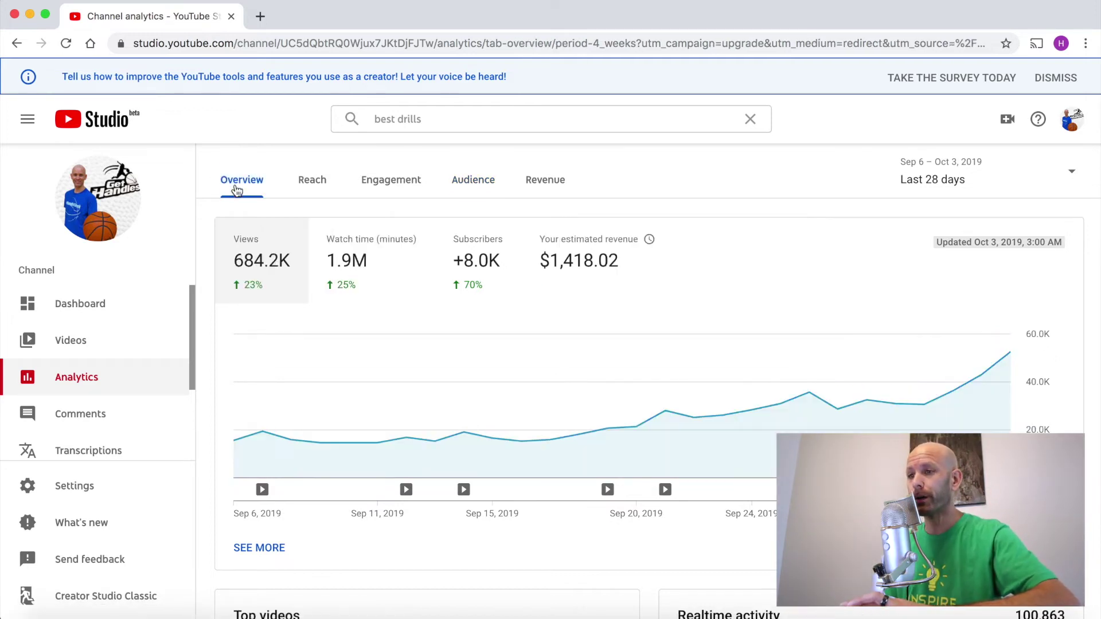
Step: Open the full report behind the Overview's Top videos list and review its daily views chart and per-video table
scroll(290, 179, down, 6)
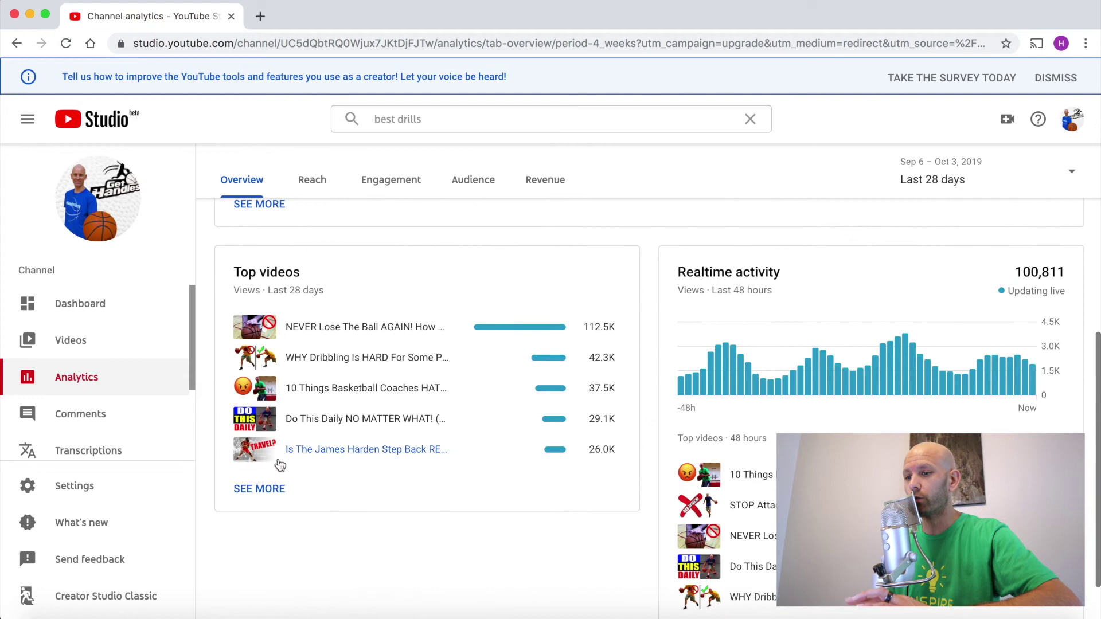
click(277, 490)
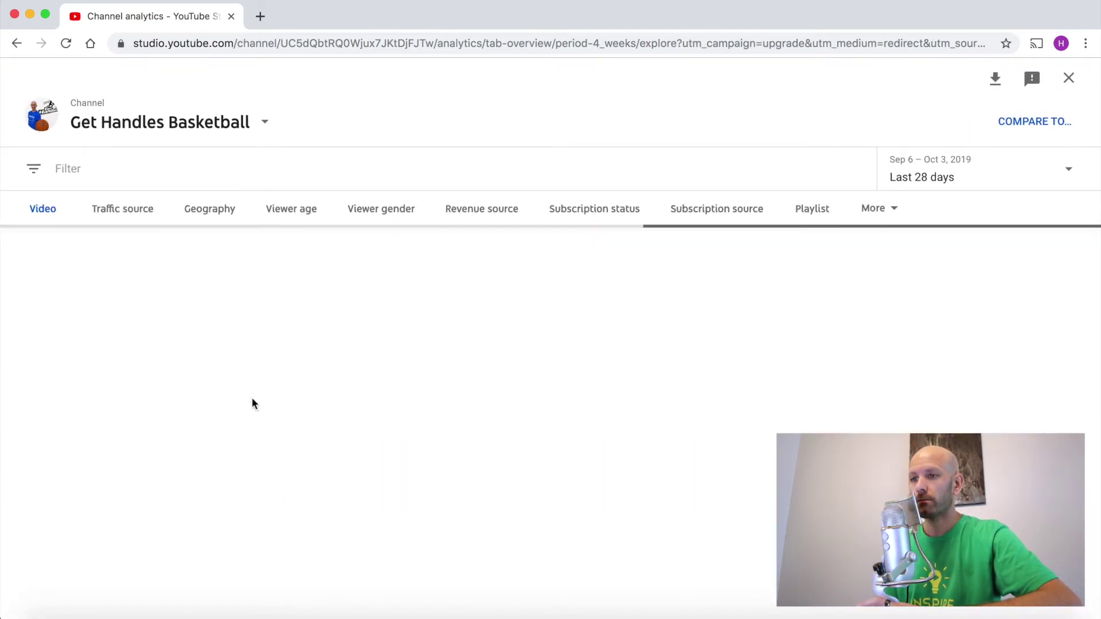
mouse_move(432, 411)
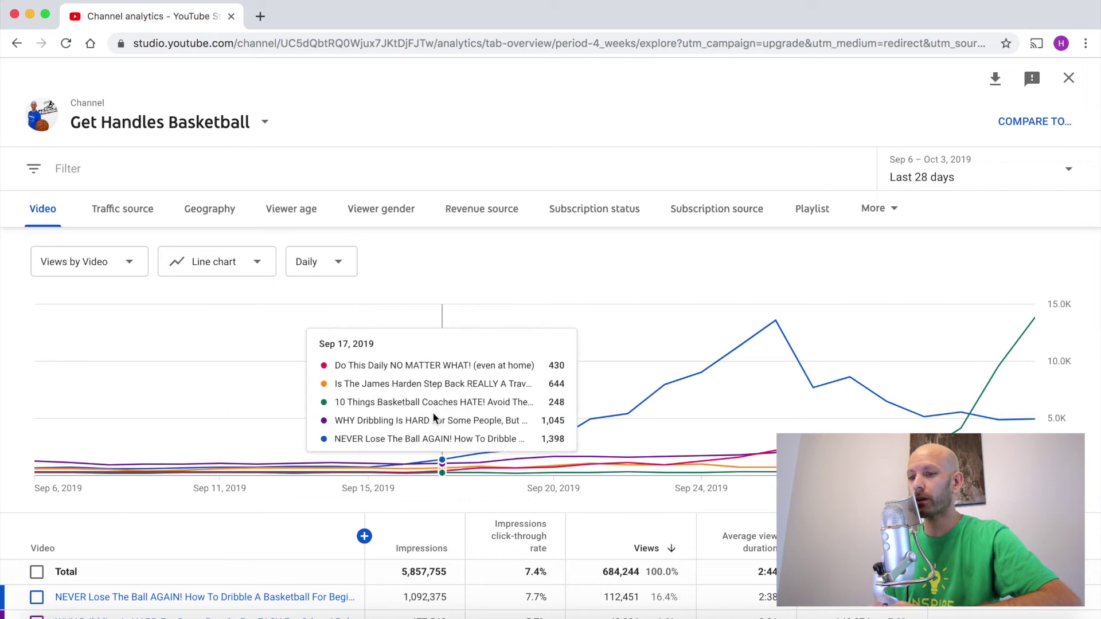
scroll(432, 411, down, 2)
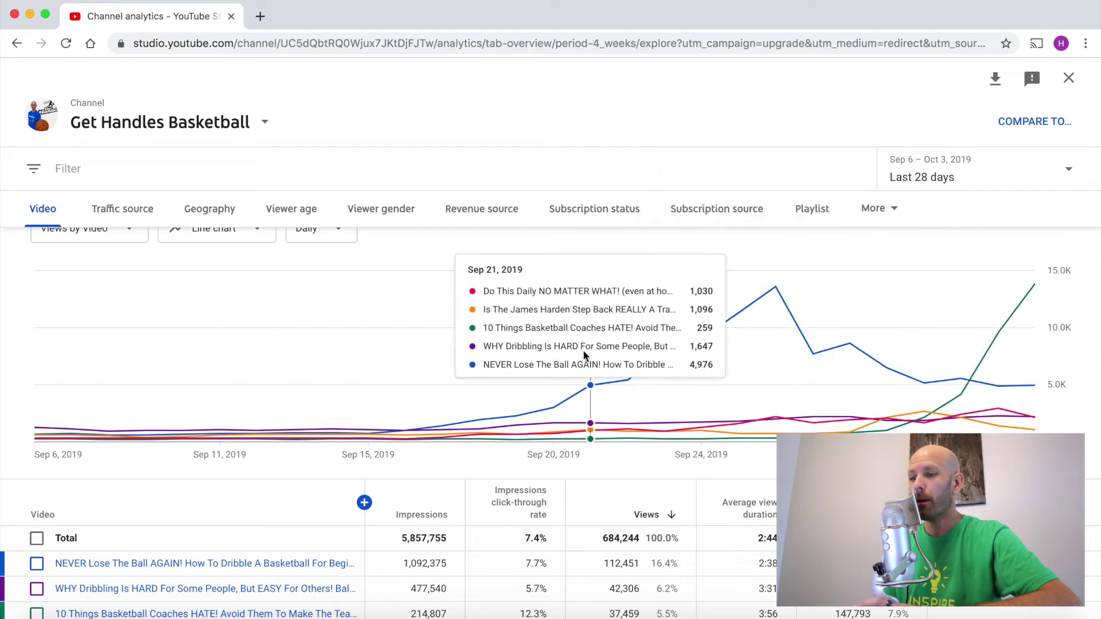
scroll(538, 342, down, 3)
scroll(538, 342, down, 2)
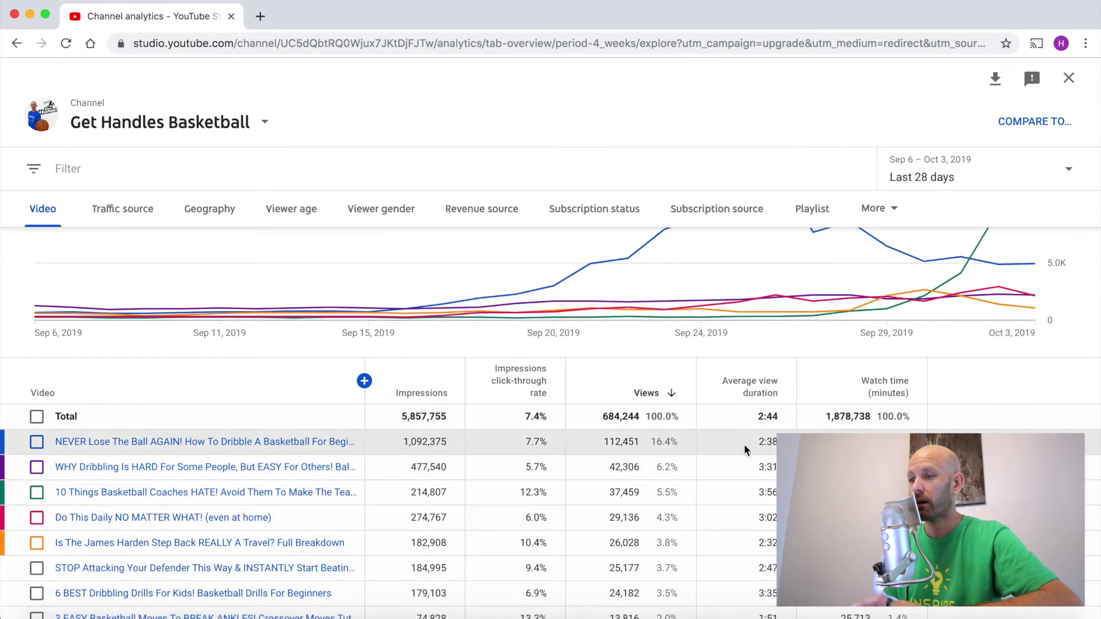
Step: Add the Average percentage viewed and Subscribers metrics as columns in the video table
click(364, 382)
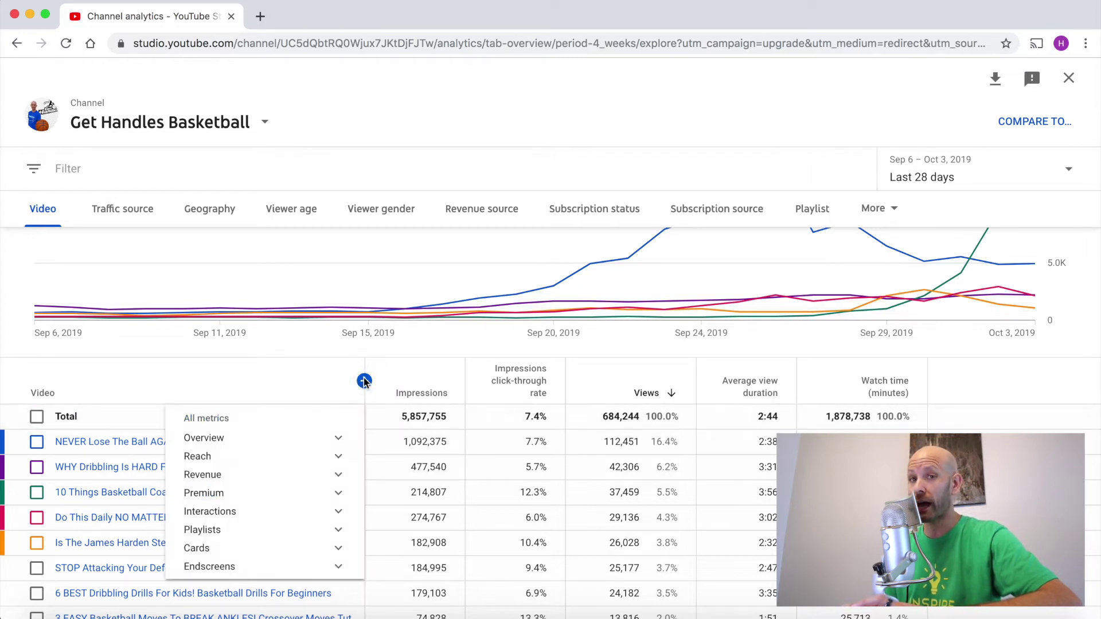
click(289, 443)
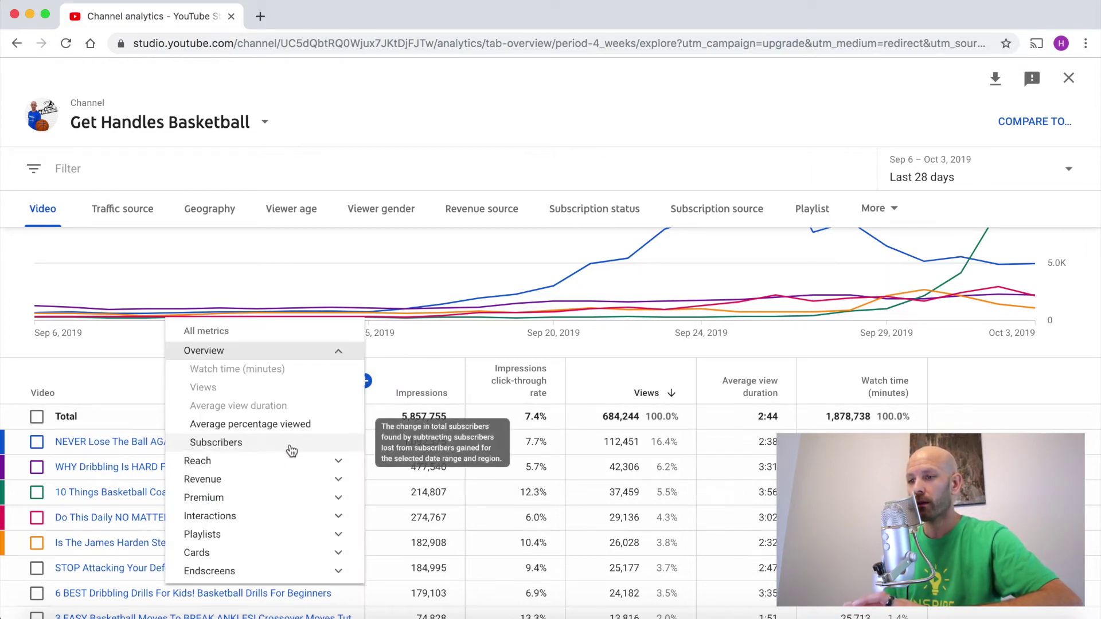
click(244, 423)
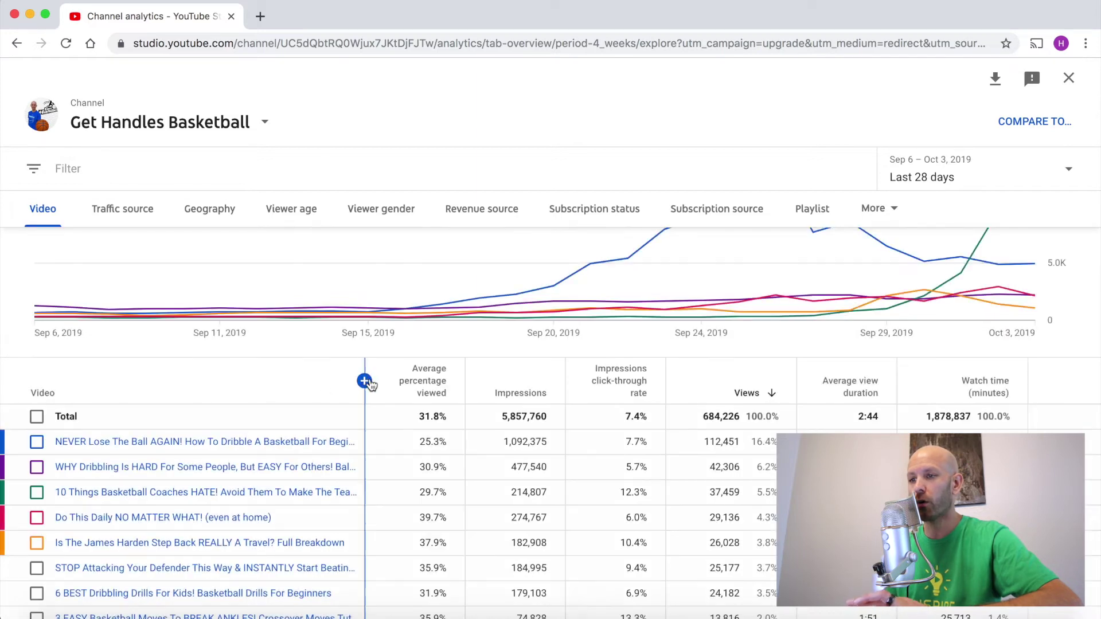
click(364, 381)
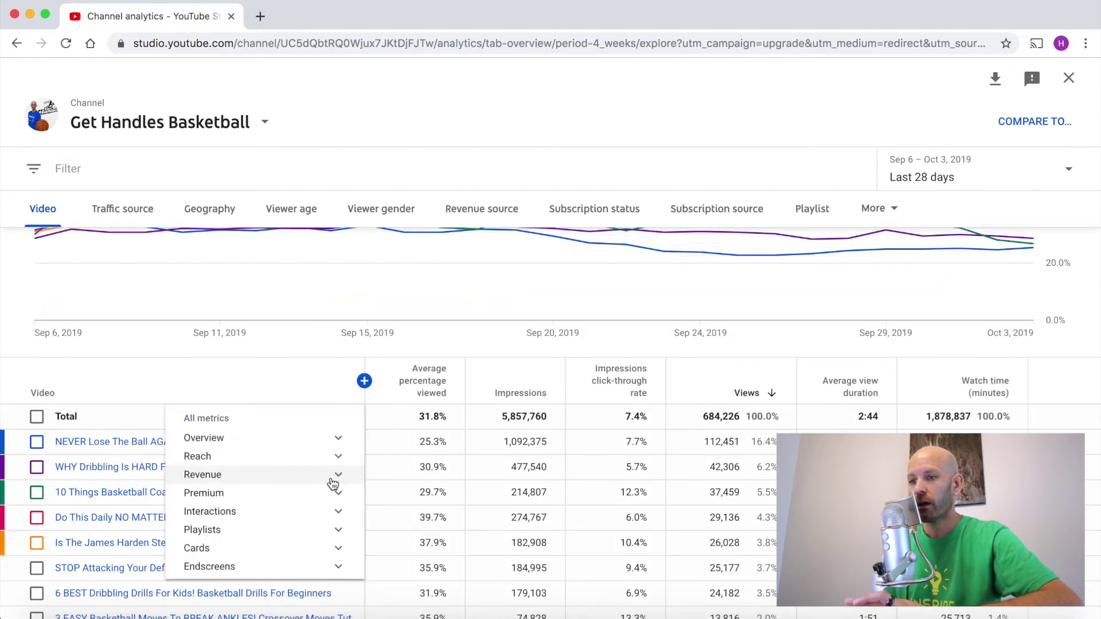
click(266, 438)
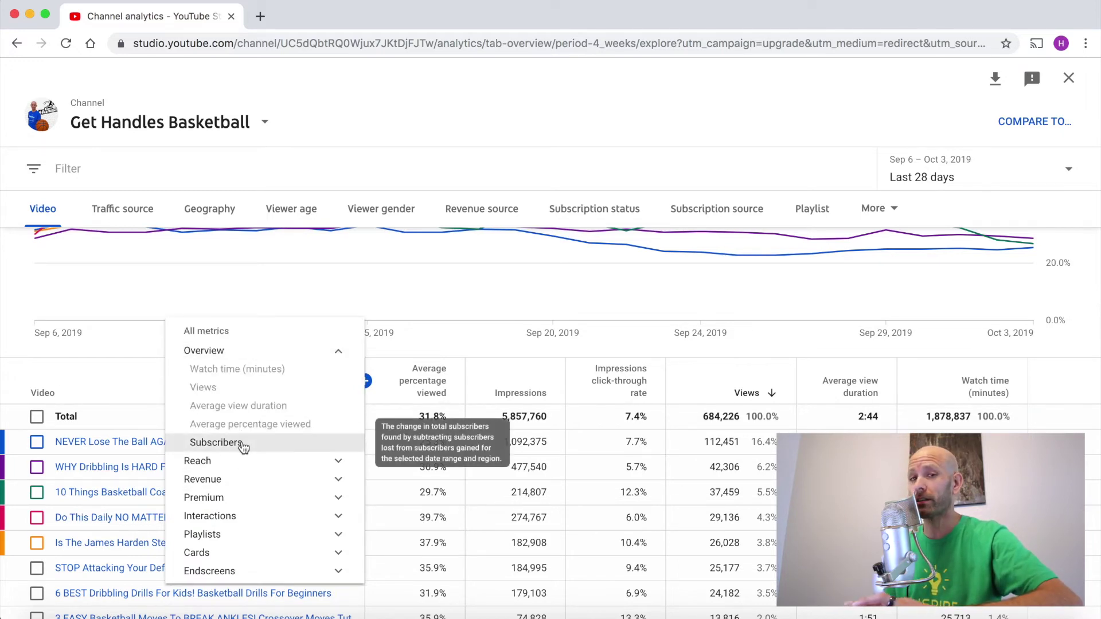
click(241, 441)
mouse_move(244, 446)
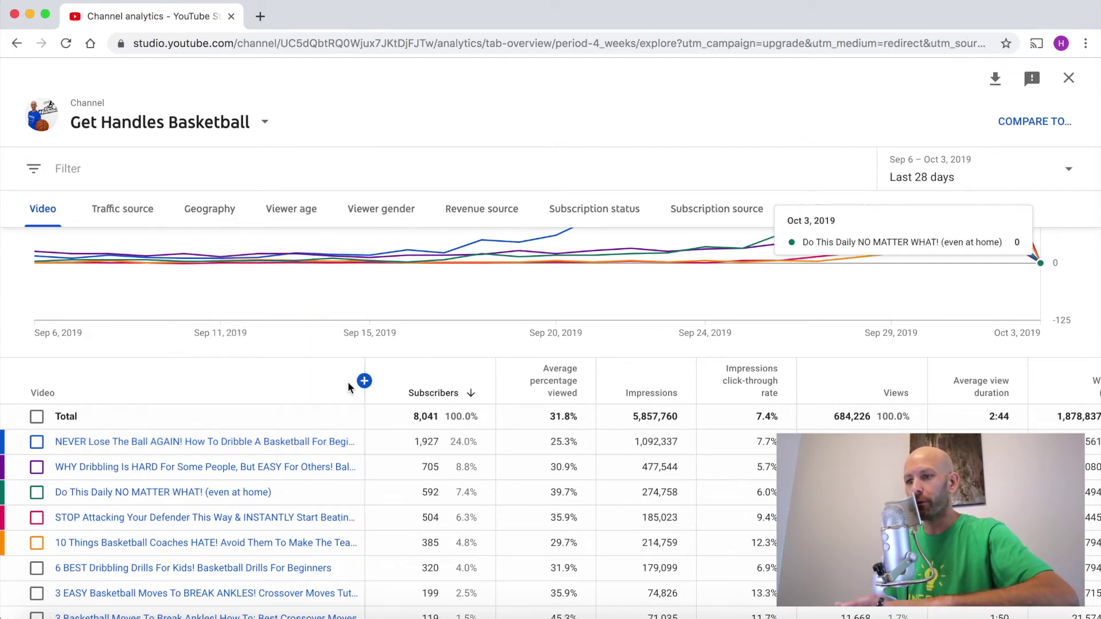
Step: Look through the available Playlists, Interactions and Overview metrics for the table, and close the list without adding any
click(364, 381)
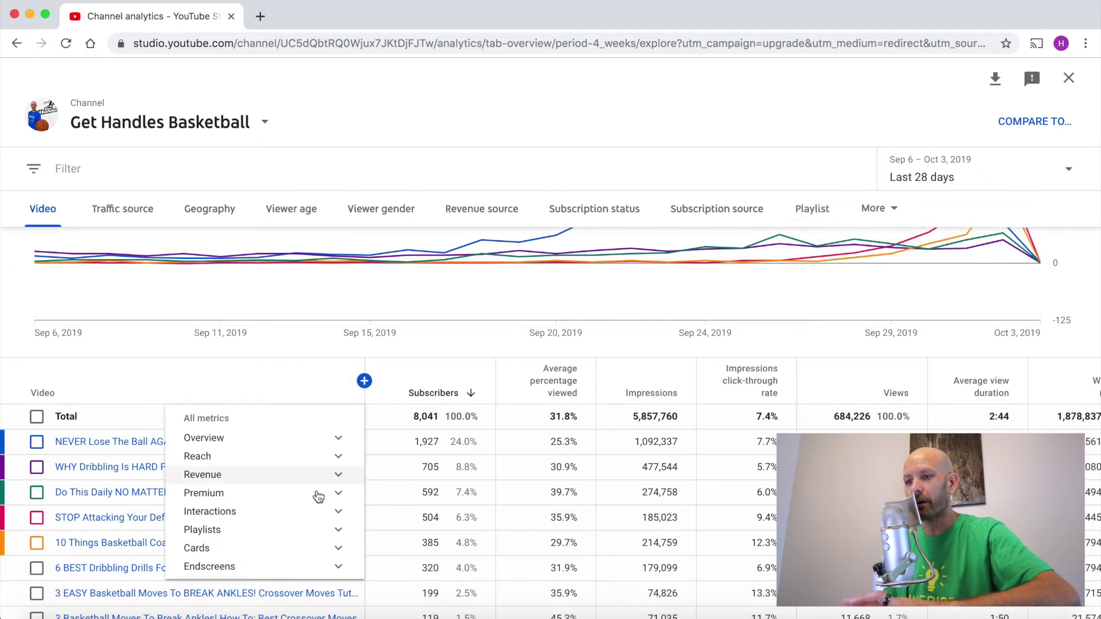
click(251, 536)
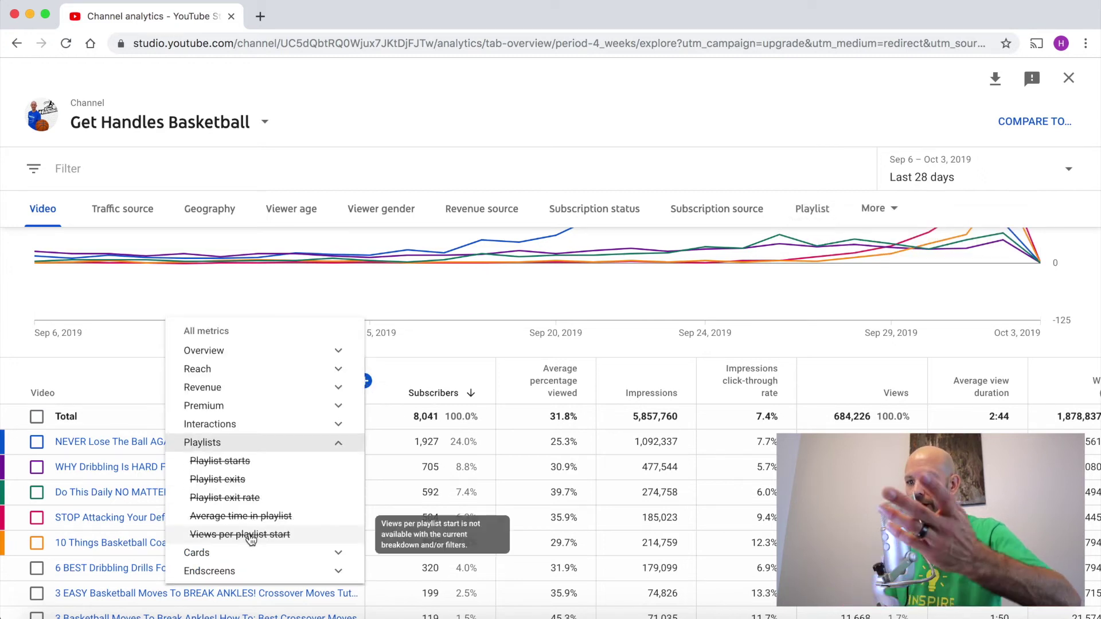
click(227, 424)
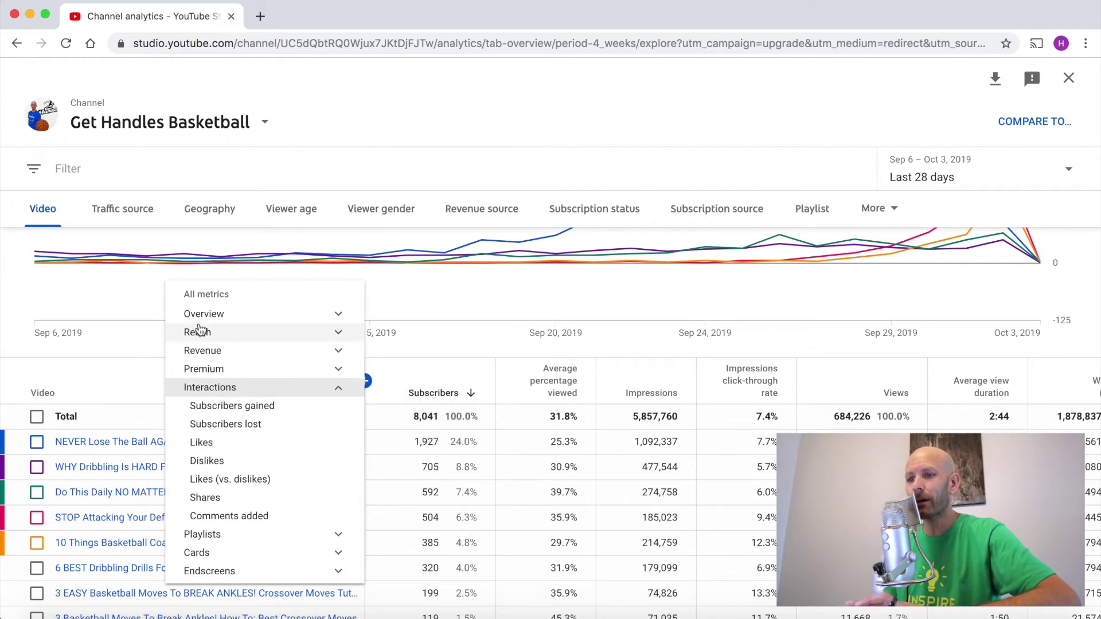
click(201, 314)
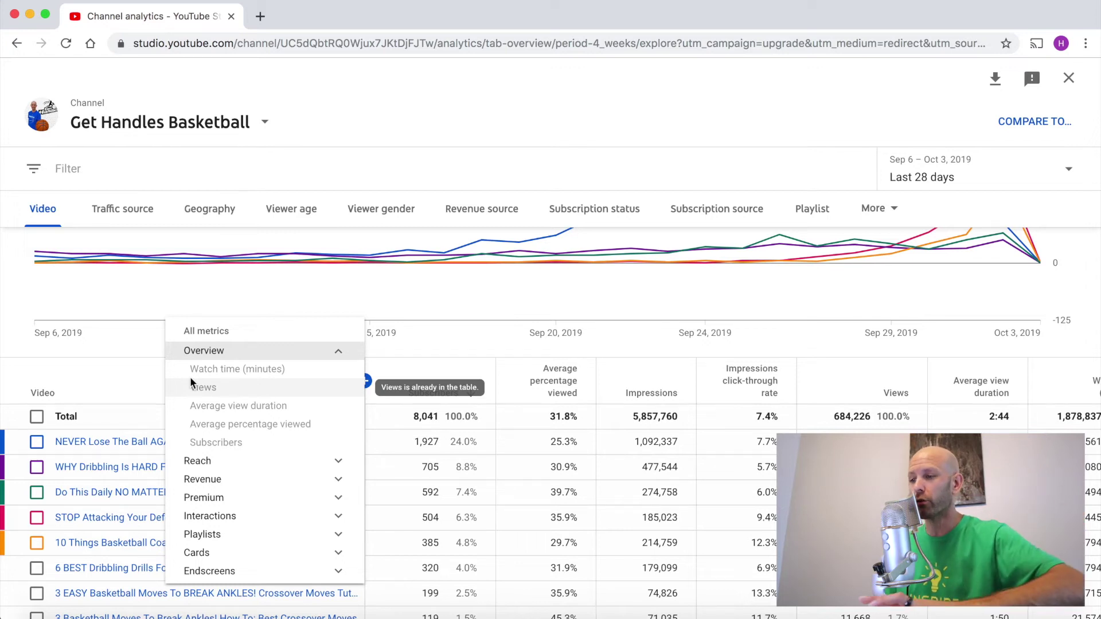
click(118, 392)
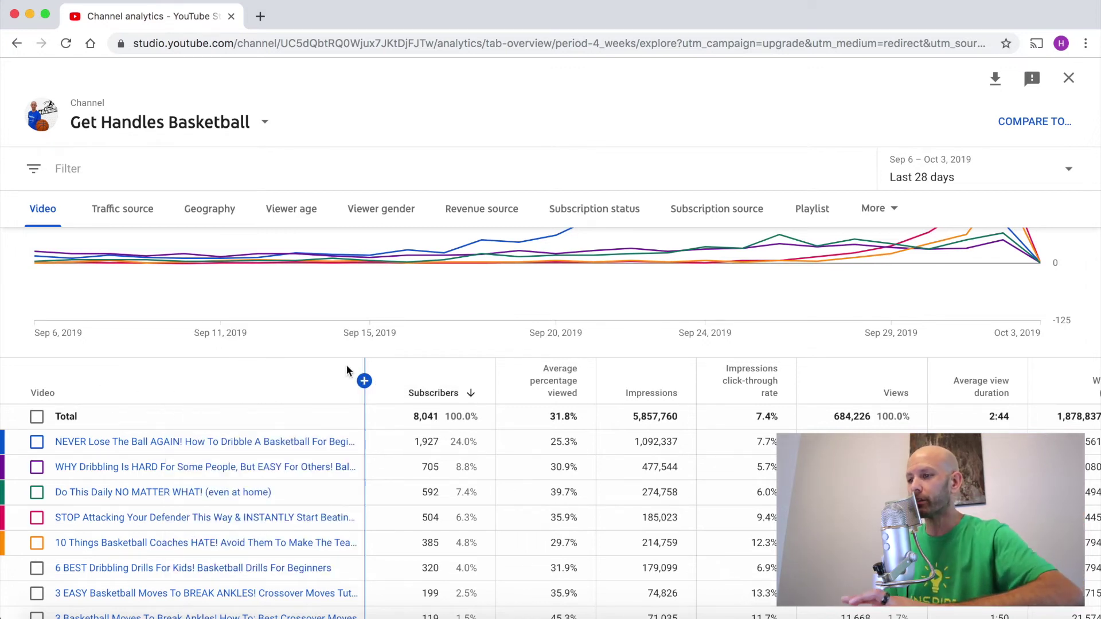
Step: Check the column descriptions, sort the videos by impressions and by impressions click-through rate, and look over the ranking
mouse_move(559, 388)
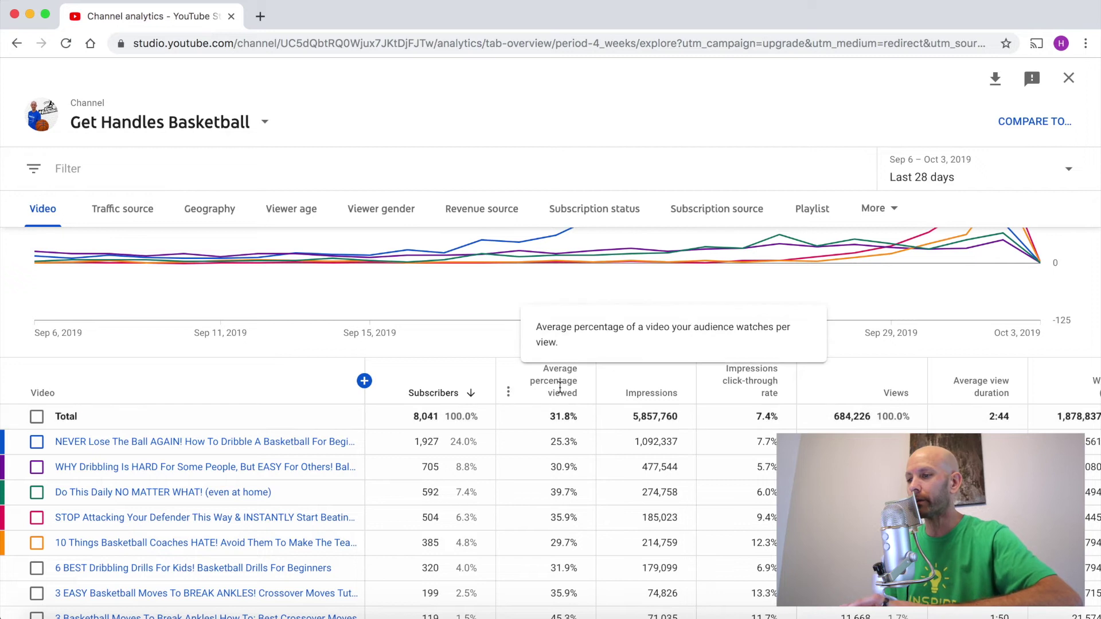
click(664, 390)
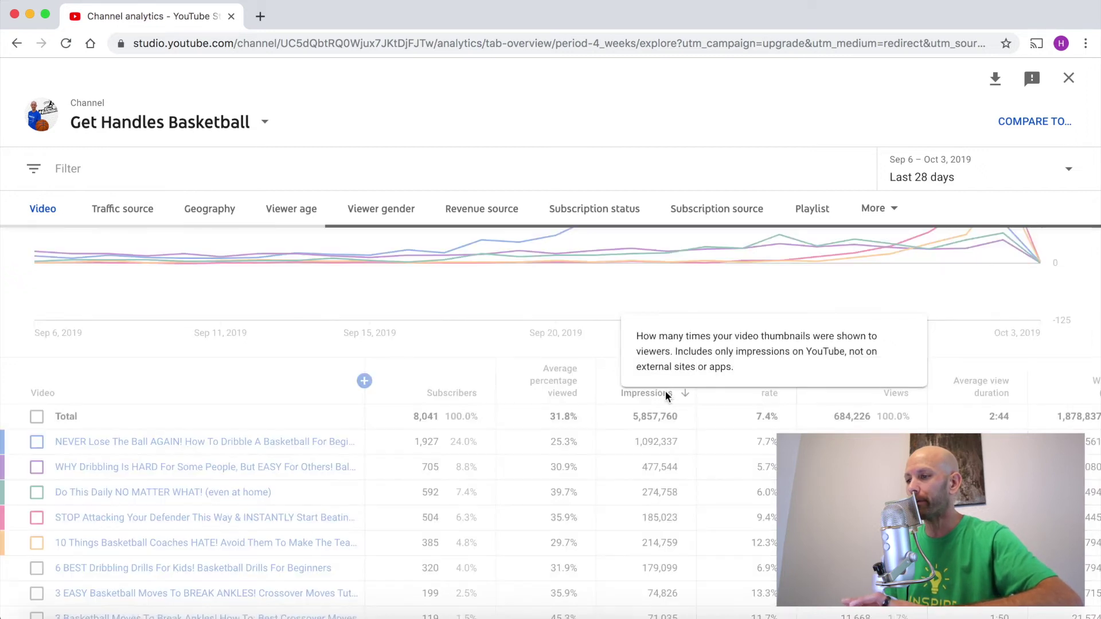
mouse_move(665, 391)
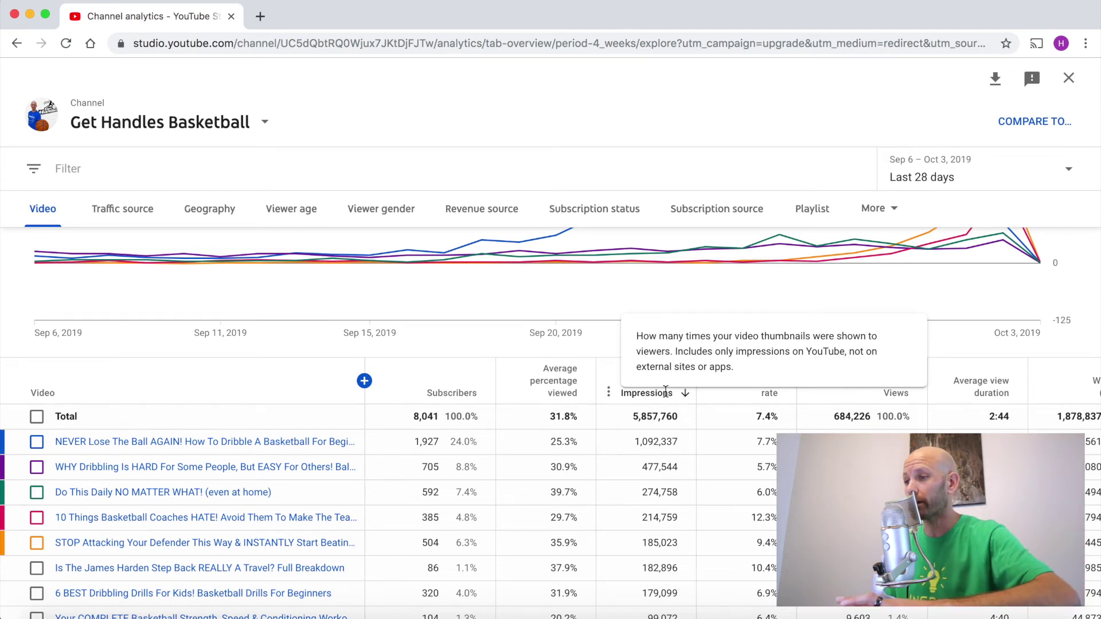
mouse_move(558, 387)
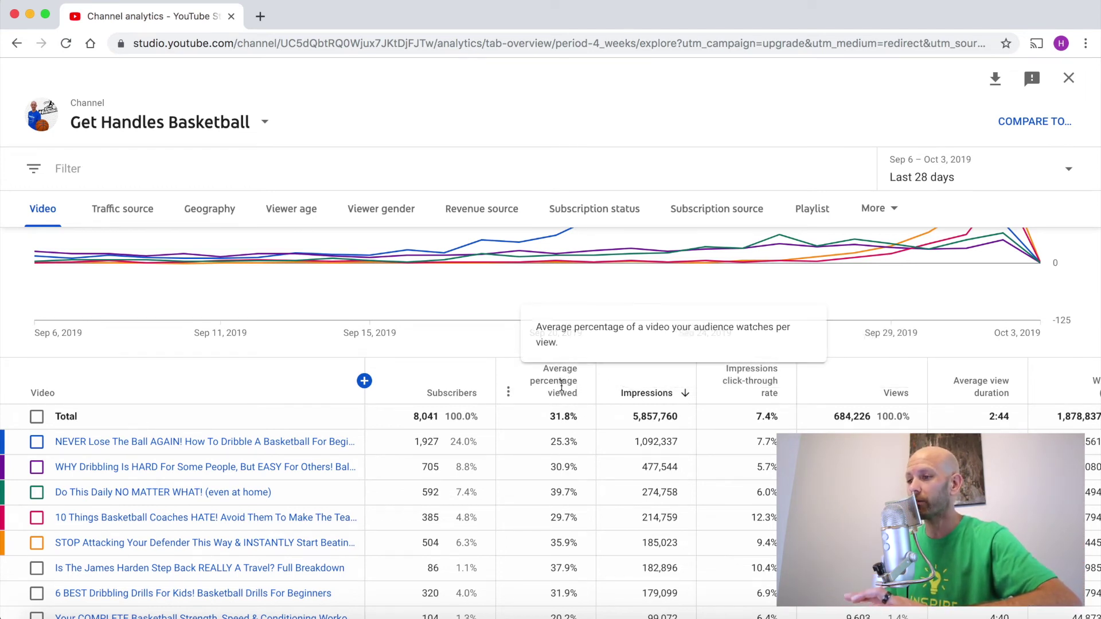
click(509, 392)
click(551, 387)
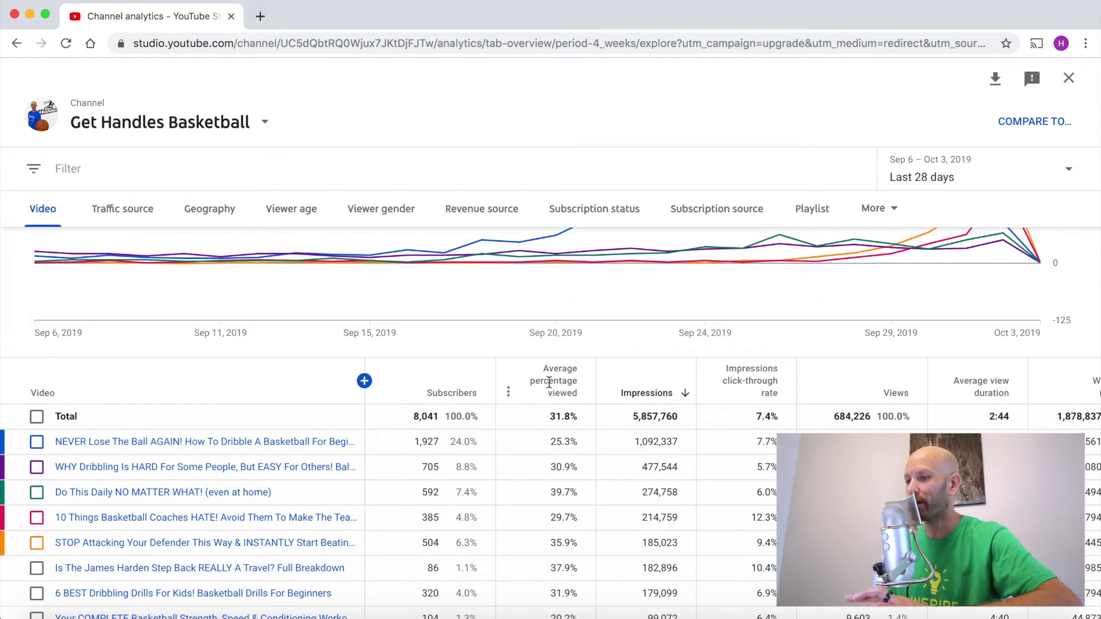
click(750, 380)
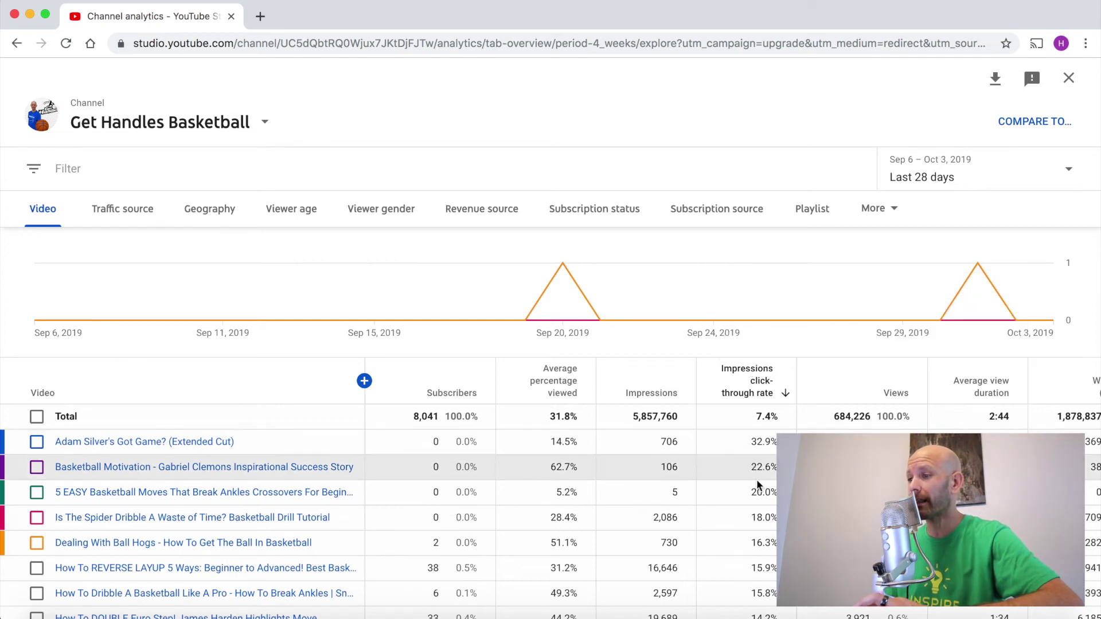
scroll(756, 479, down, 2)
scroll(756, 479, down, 2)
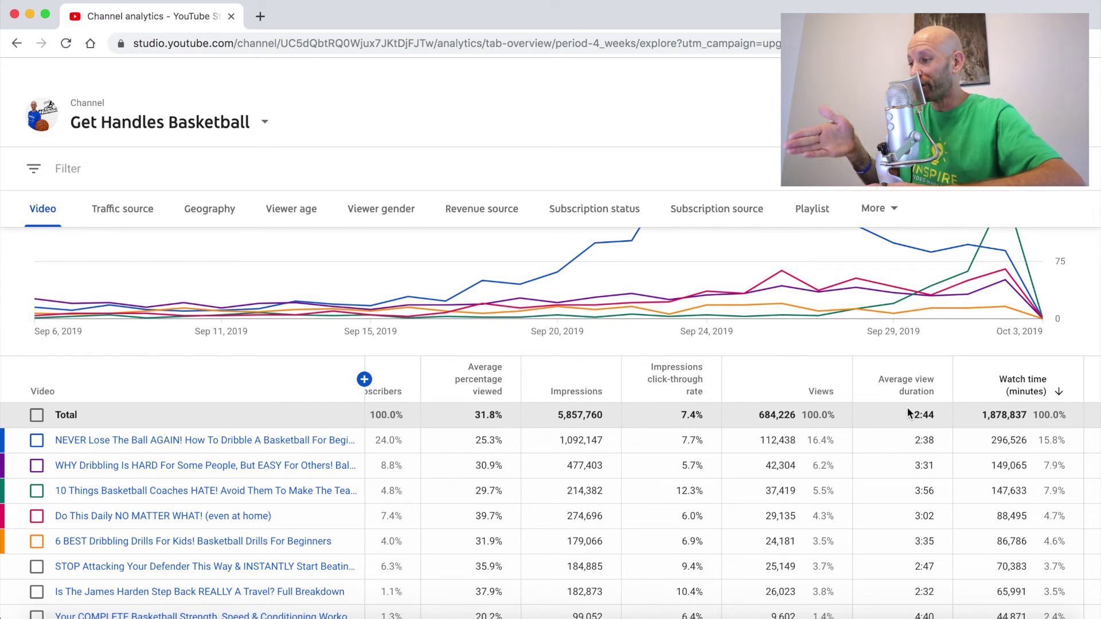
Step: Examine the per-video table ranked by watch time, comparing average view duration, click-through rate and average percentage viewed across the videos
scroll(910, 469, down, 3)
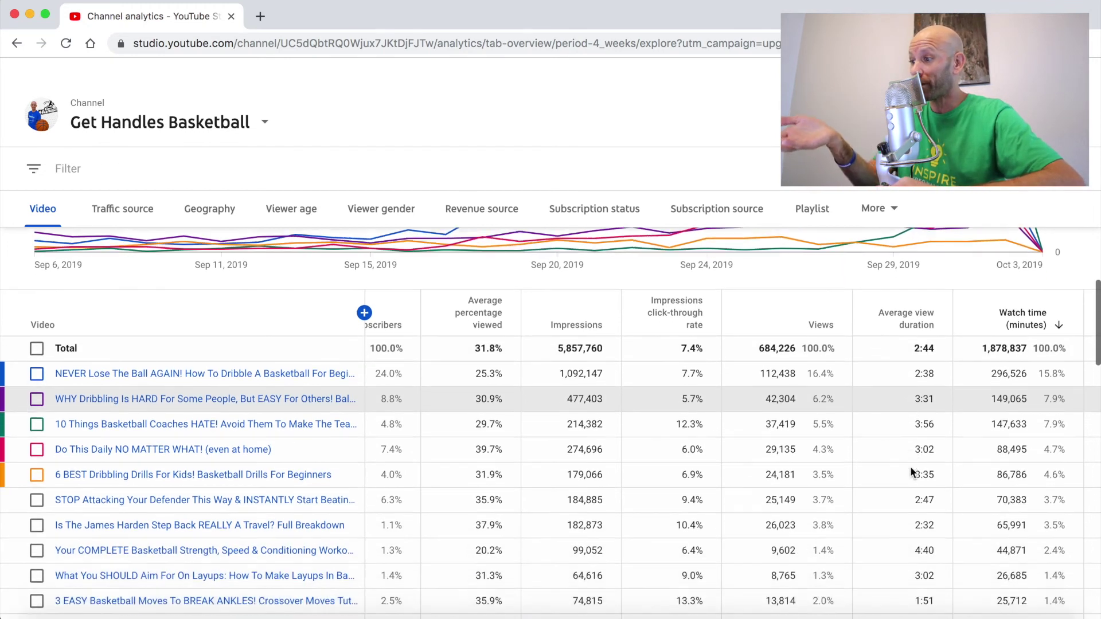
scroll(910, 466, down, 6)
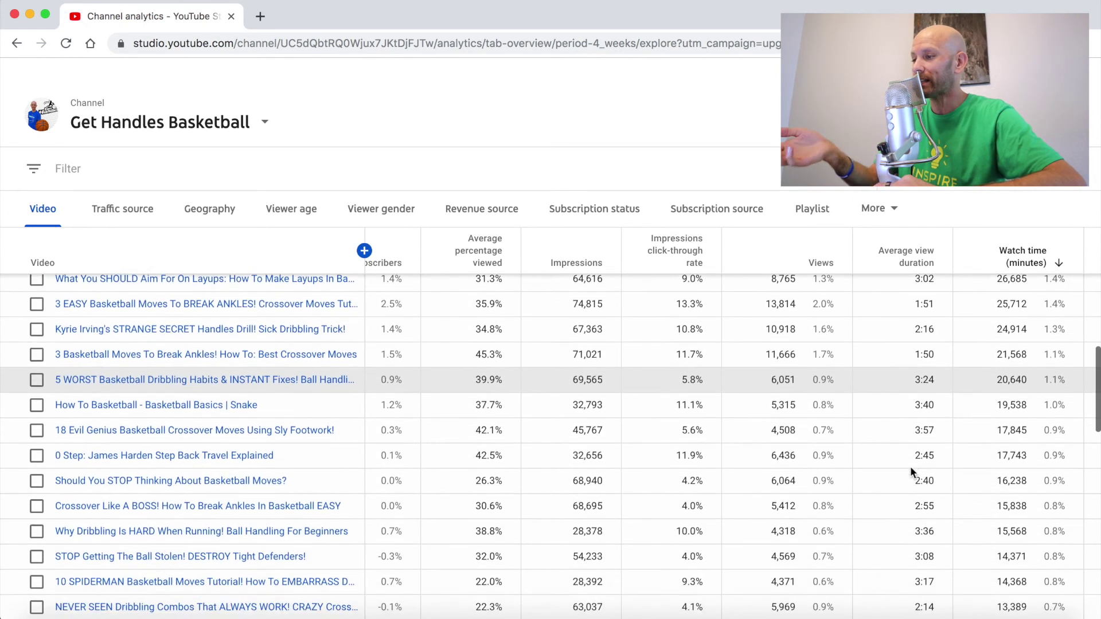
scroll(909, 466, down, 7)
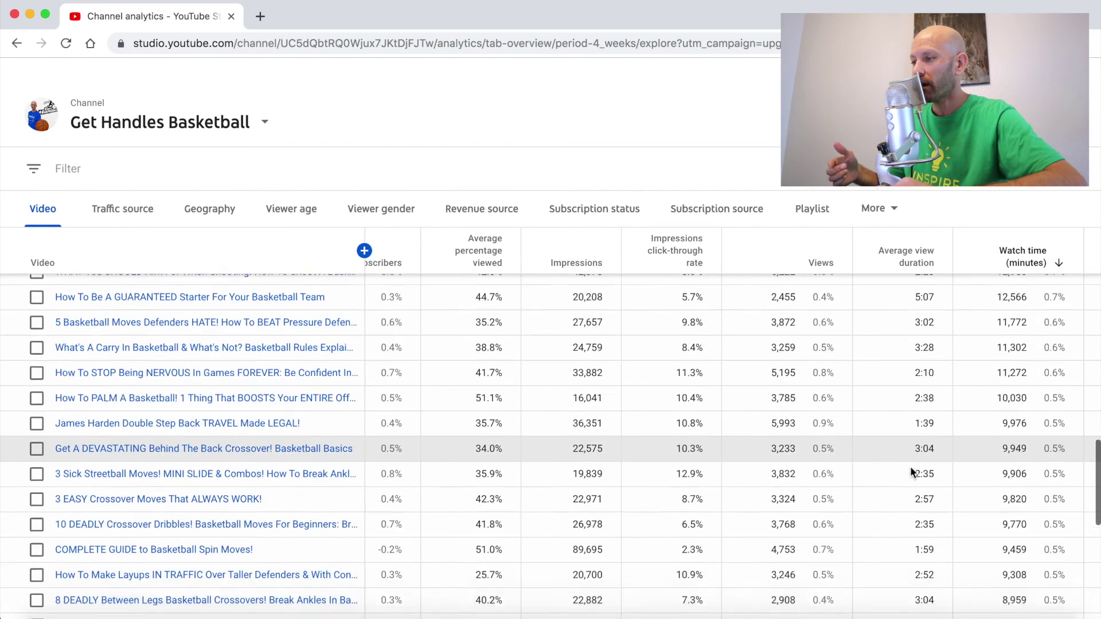
scroll(910, 466, down, 3)
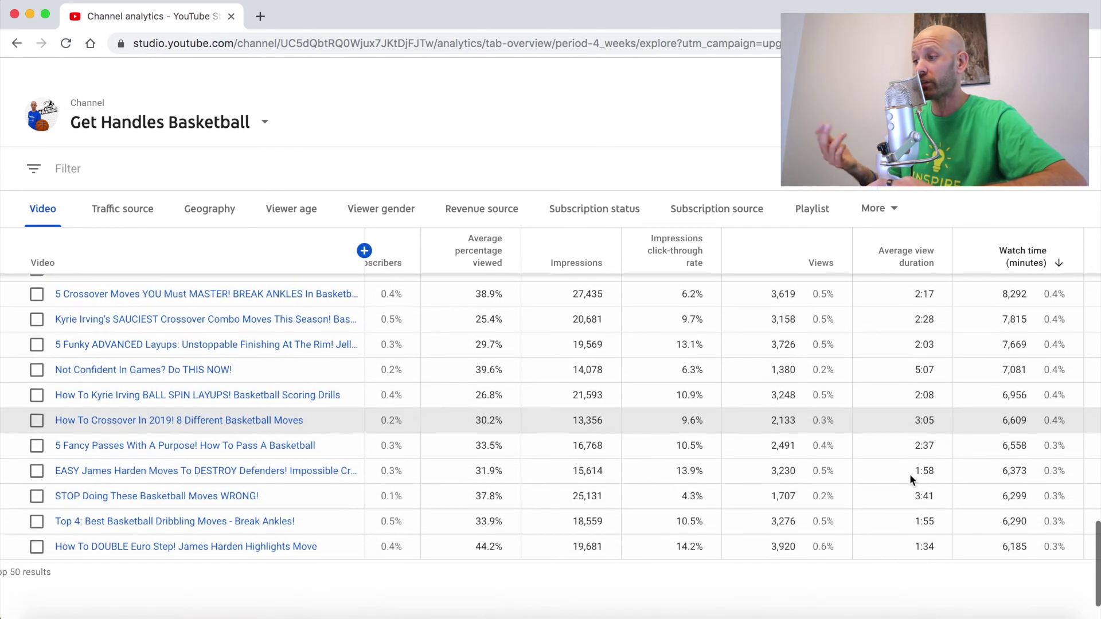
scroll(909, 479, down, 2)
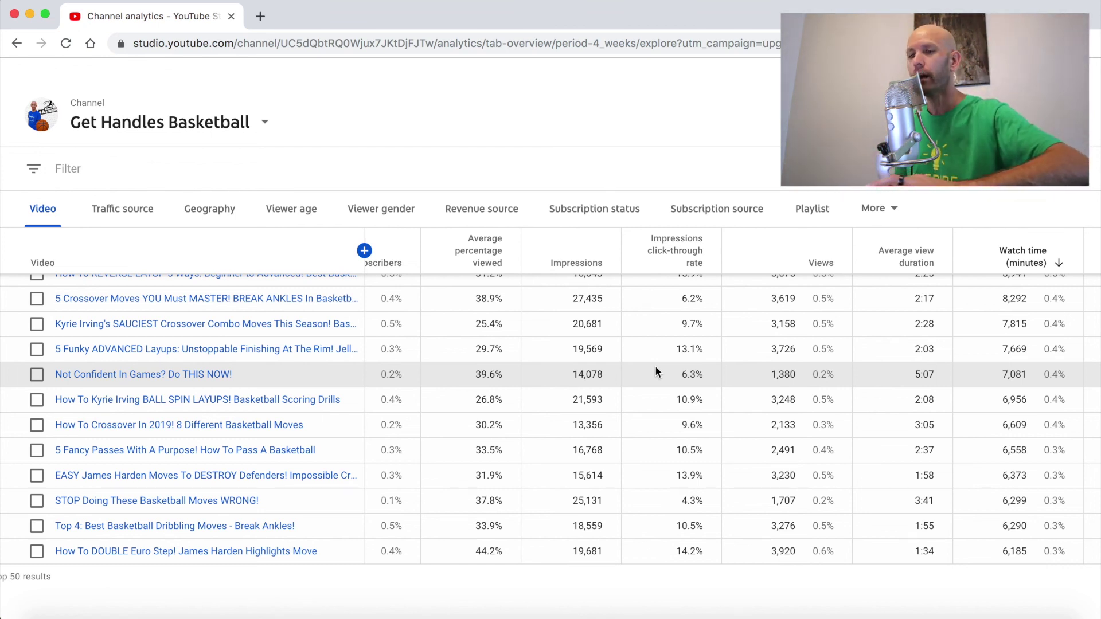
scroll(655, 371, up, 5)
scroll(655, 371, up, 10)
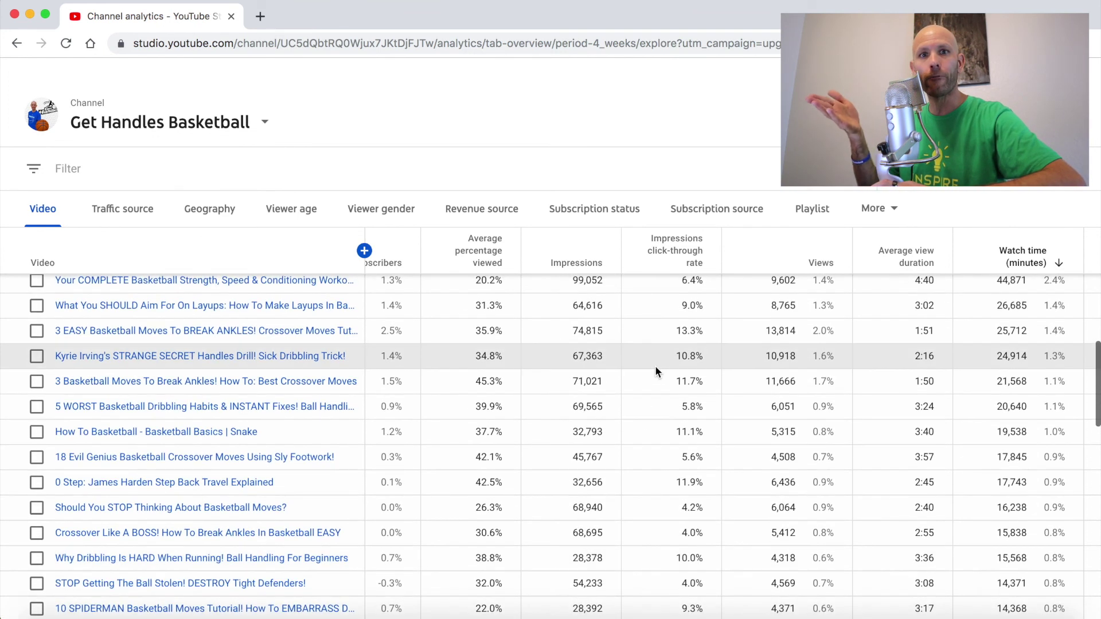
scroll(655, 372, up, 3)
scroll(656, 371, up, 4)
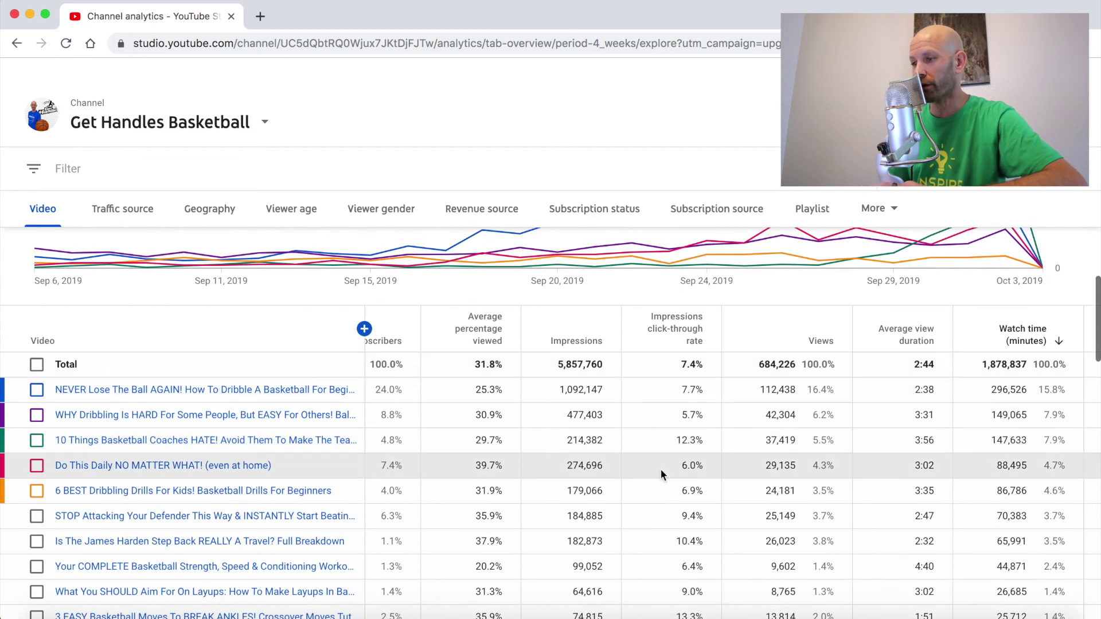
scroll(661, 471, down, 6)
scroll(660, 480, down, 4)
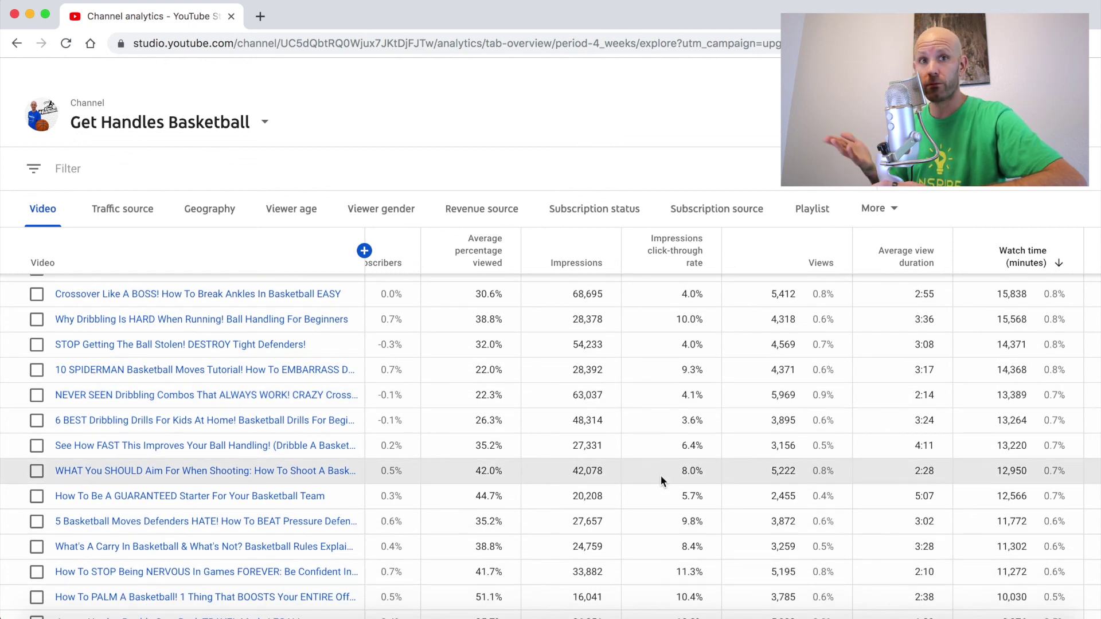